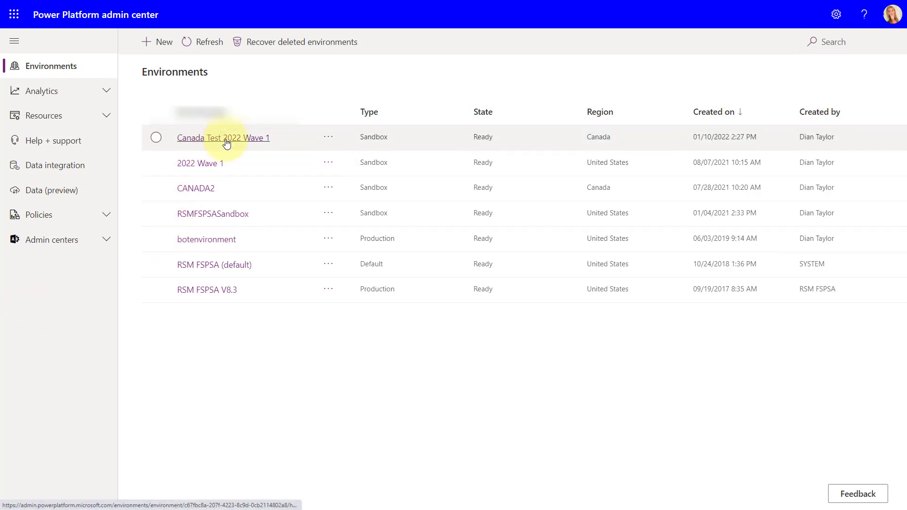
- Open the Canada Test 2022 Wave 1 environment's settings and expand the Product category
{"action": "left_click", "coordinate": [226, 143]}
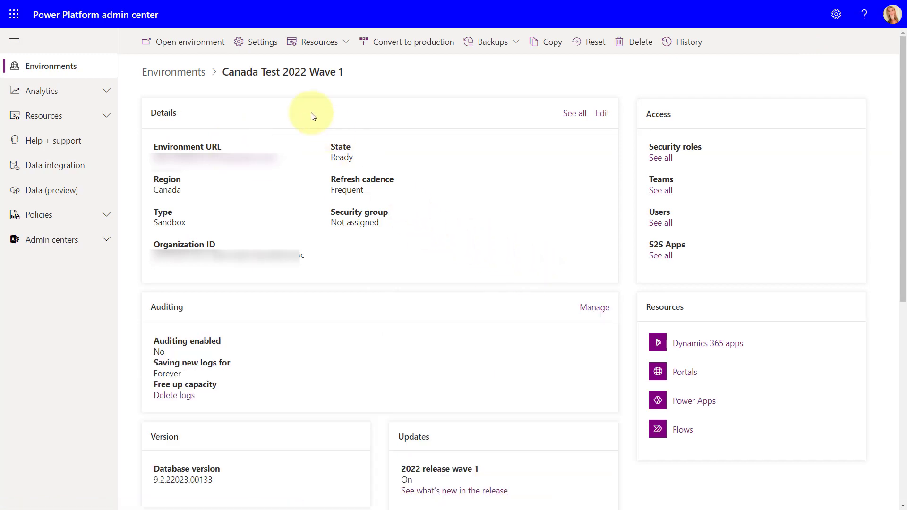
{"action": "left_click", "coordinate": [259, 42]}
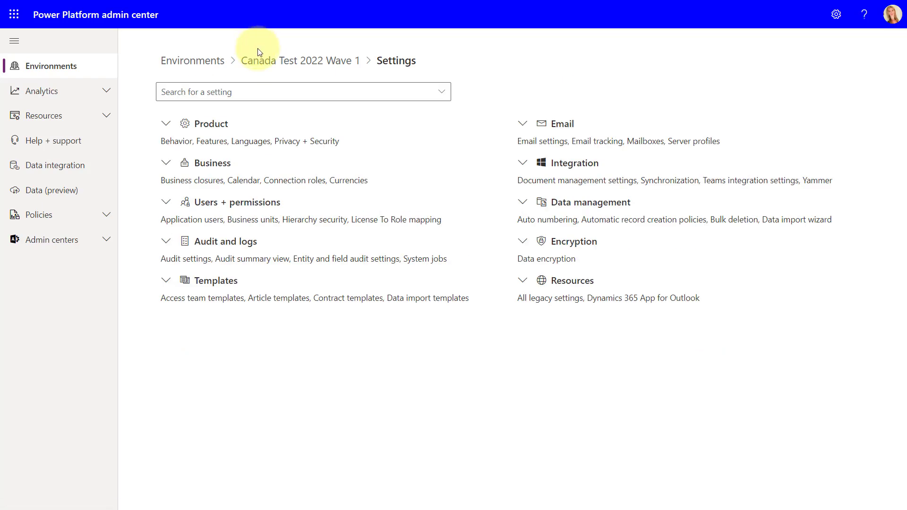
{"action": "left_click", "coordinate": [209, 123]}
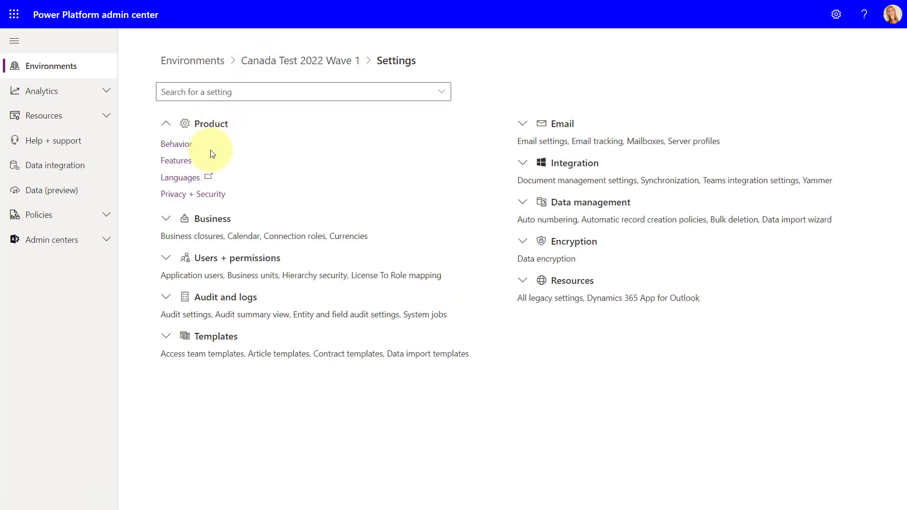
{"action": "left_click", "coordinate": [171, 165]}
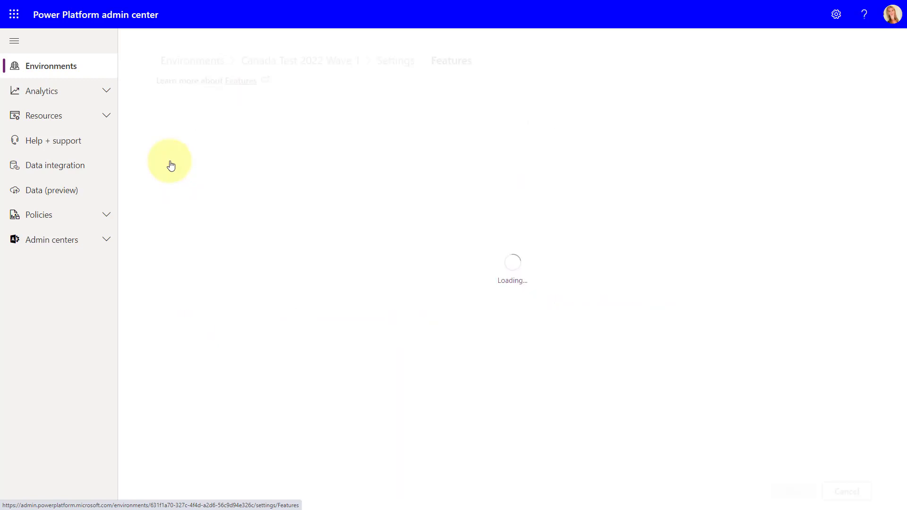
{"action": "scroll", "coordinate": [357, 165], "scroll_direction": "down", "scroll_amount": 5}
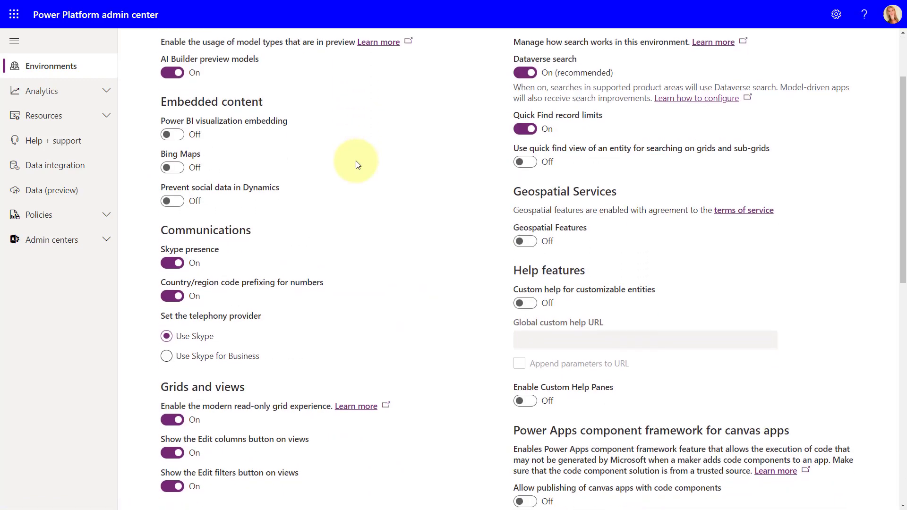
{"action": "scroll", "coordinate": [357, 165], "scroll_direction": "down", "scroll_amount": 5}
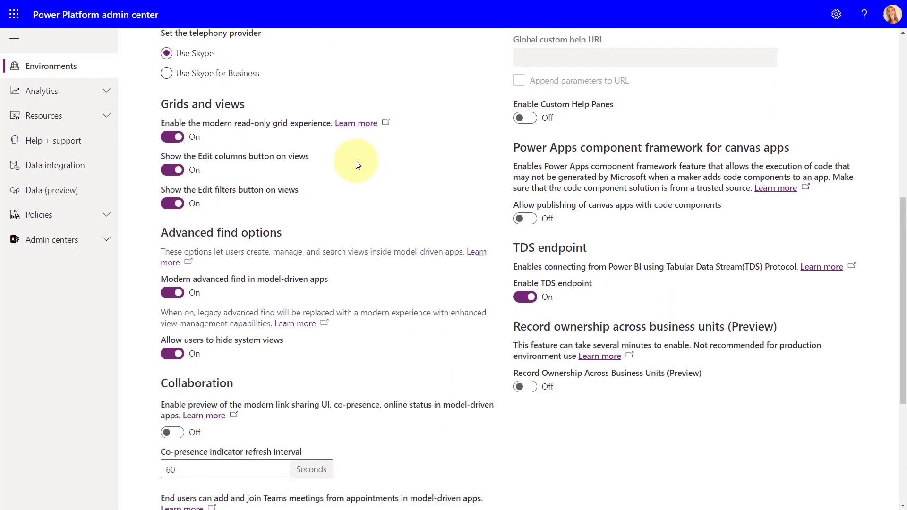
{"action": "scroll", "coordinate": [358, 165], "scroll_direction": "down", "scroll_amount": 1}
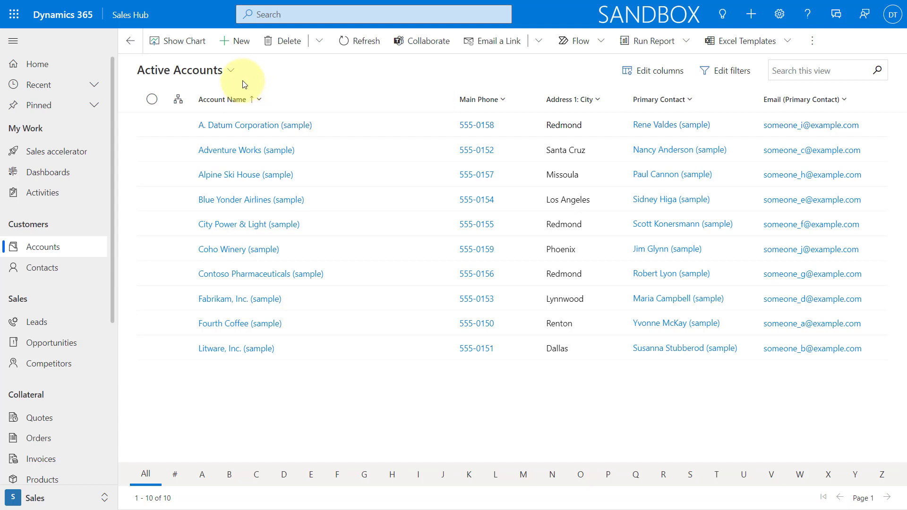
- List the account views and check each view's info to see which are personal or system views
{"action": "left_click", "coordinate": [231, 75]}
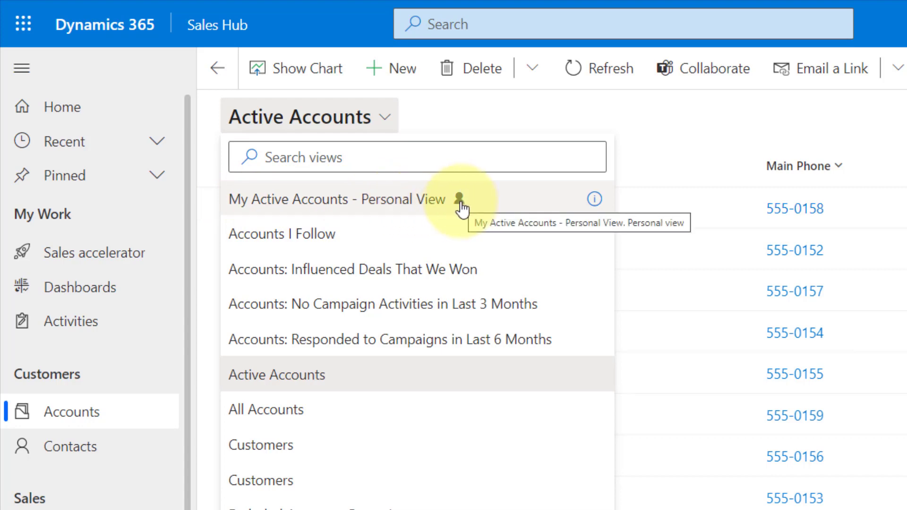
{"action": "mouse_move", "coordinate": [594, 239]}
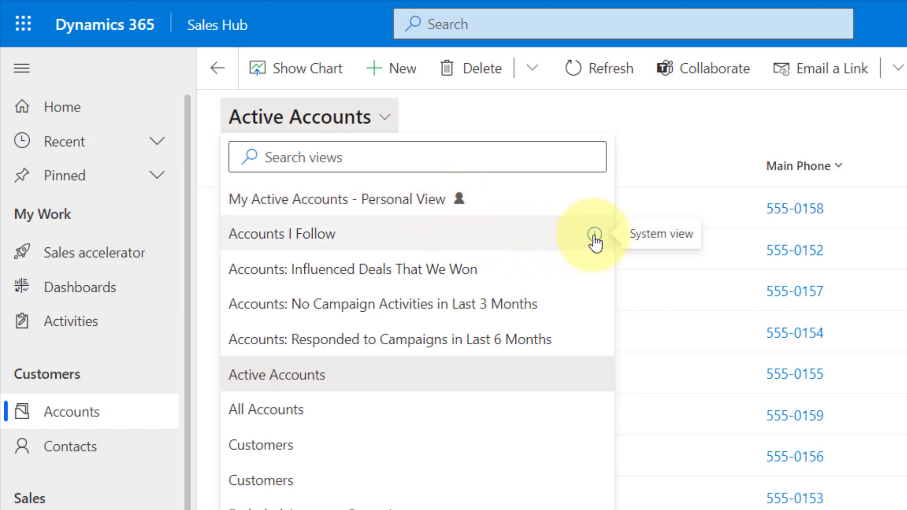
{"action": "mouse_move", "coordinate": [594, 271]}
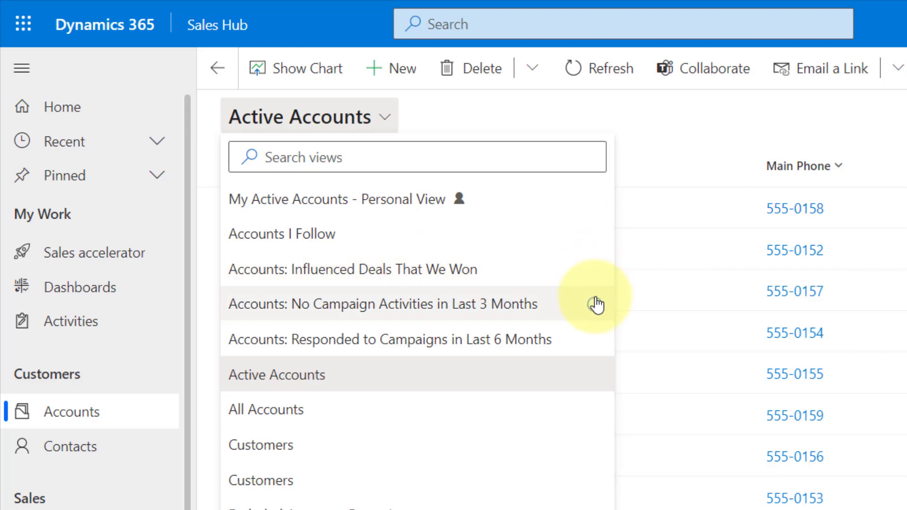
{"action": "mouse_move", "coordinate": [594, 306]}
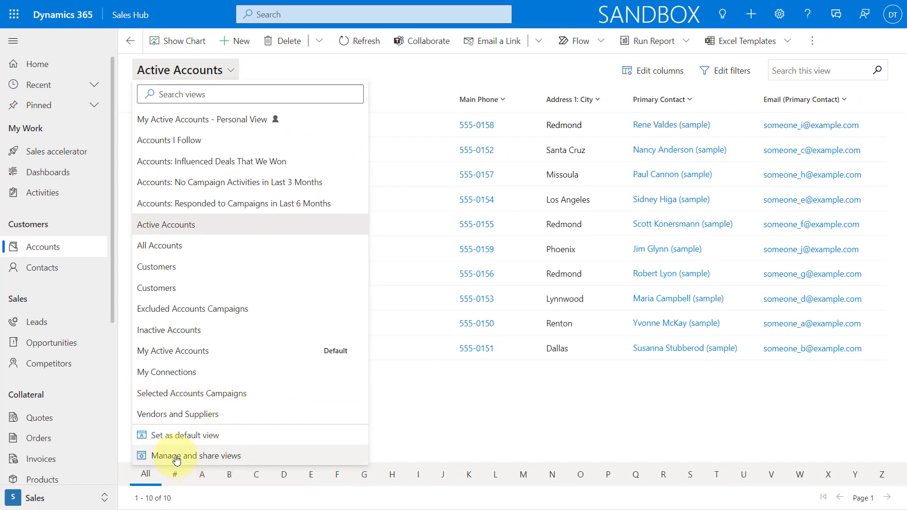
- In Manage and share views, hide Accounts I Follow, Influenced Deals, both campaign-activity views and Active Accounts
{"action": "left_click", "coordinate": [177, 456]}
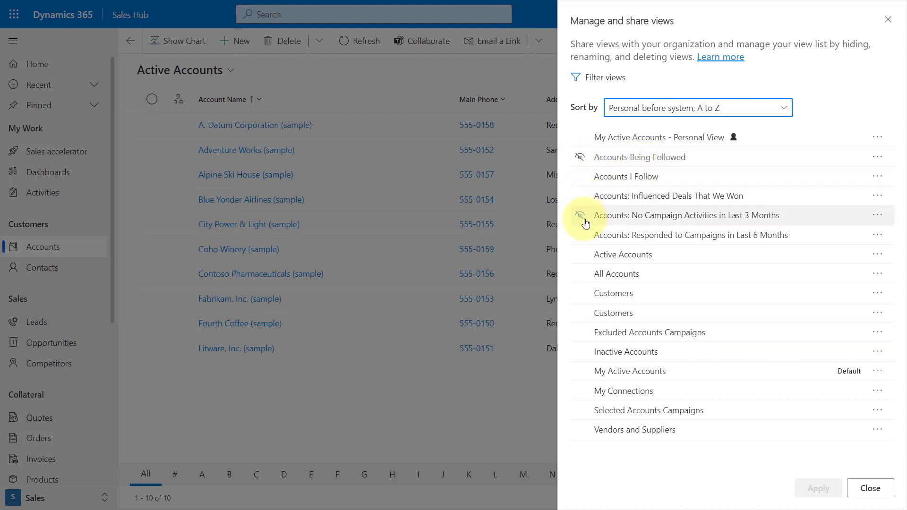
{"action": "left_click", "coordinate": [579, 177]}
{"action": "left_click", "coordinate": [581, 198]}
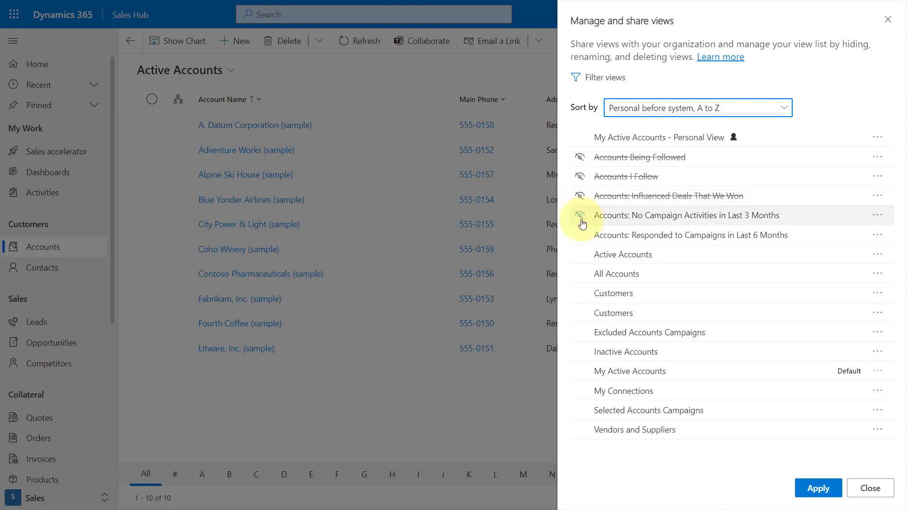
{"action": "left_click", "coordinate": [580, 216]}
{"action": "left_click", "coordinate": [580, 235]}
{"action": "left_click", "coordinate": [580, 256]}
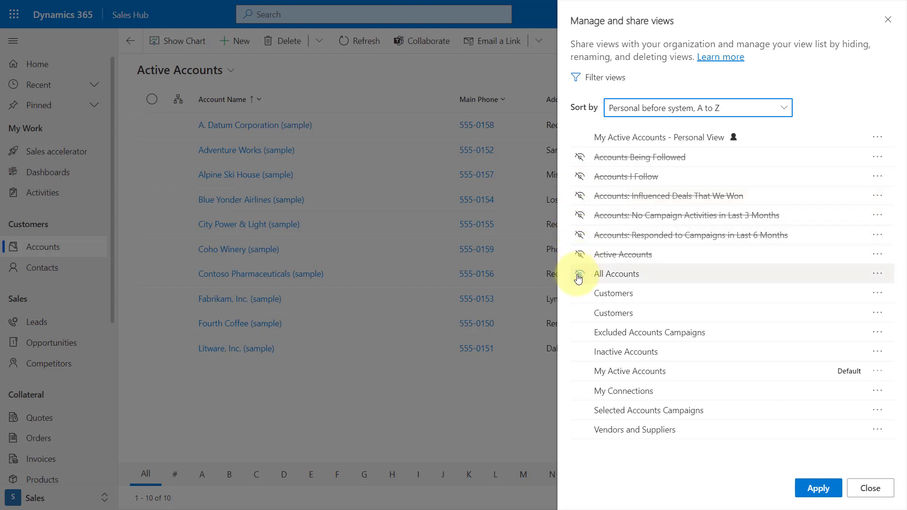
- Hide Excluded Campaigns, Inactive, My Connections, Selected Campaigns, Vendors and Suppliers and the personal view, then apply
{"action": "left_click", "coordinate": [579, 332]}
{"action": "left_click", "coordinate": [580, 352]}
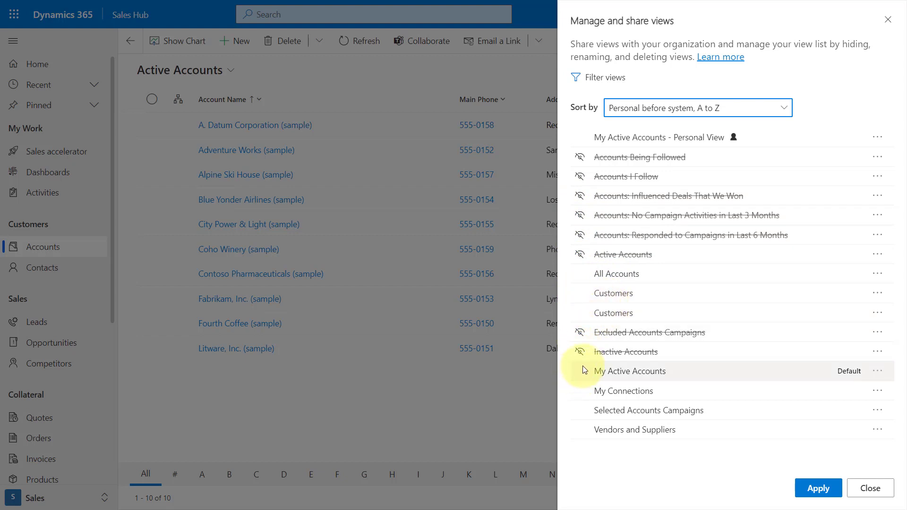
{"action": "left_click", "coordinate": [581, 392]}
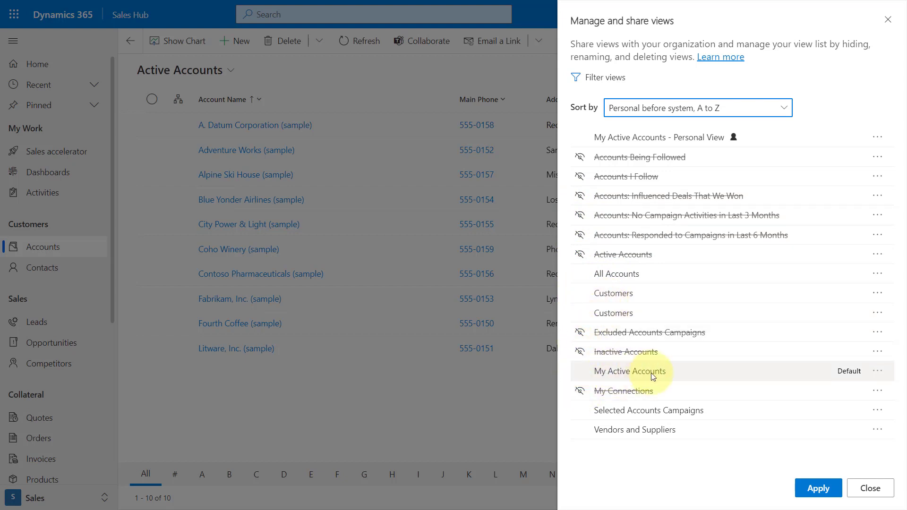
{"action": "left_click", "coordinate": [581, 411]}
{"action": "left_click", "coordinate": [579, 430]}
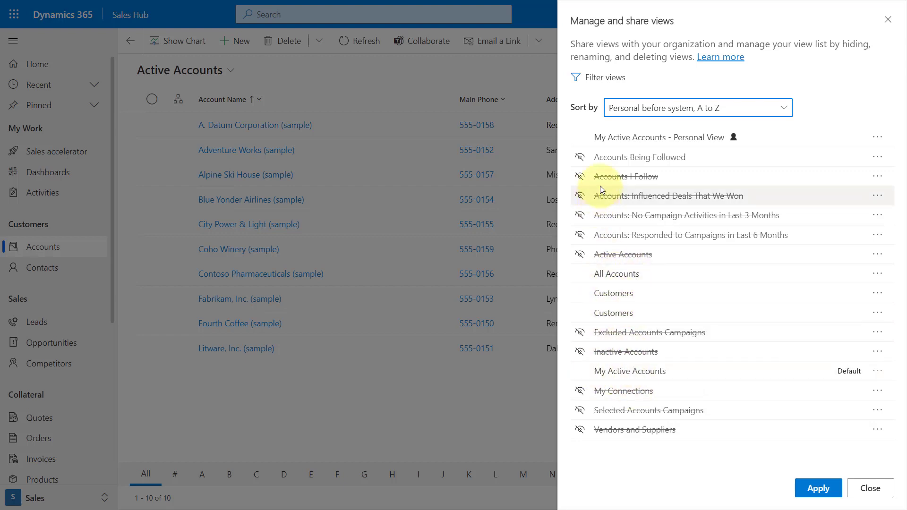
{"action": "left_click", "coordinate": [580, 140]}
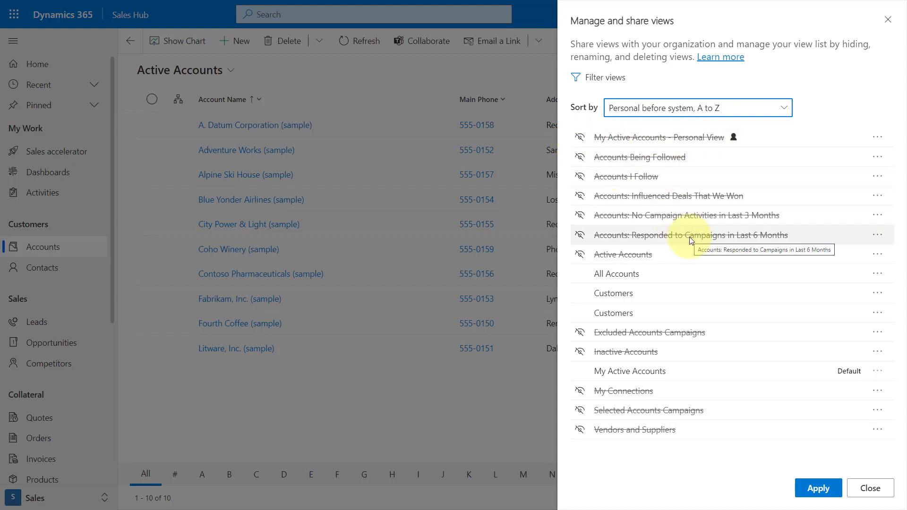
{"action": "left_click", "coordinate": [818, 489]}
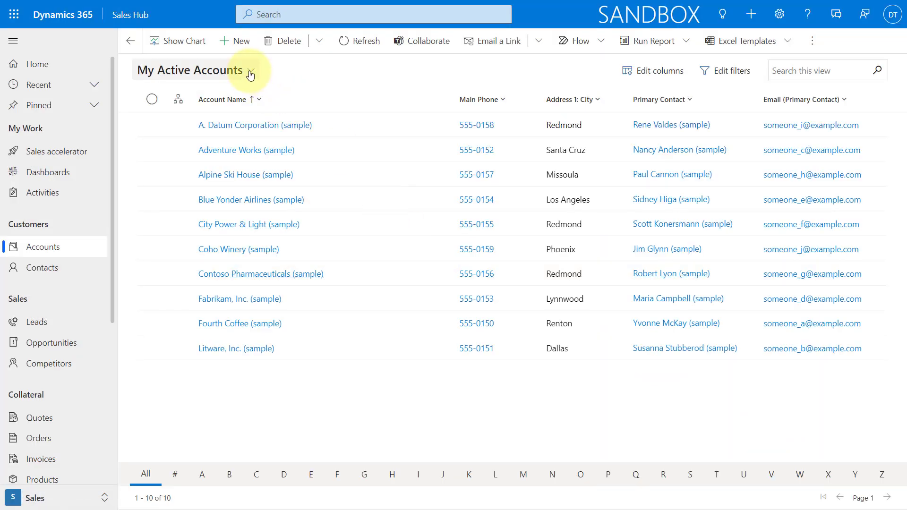
- Reopen Manage and share views and unhide My Active Accounts - Personal View and Accounts Being Followed
{"action": "left_click", "coordinate": [250, 74]}
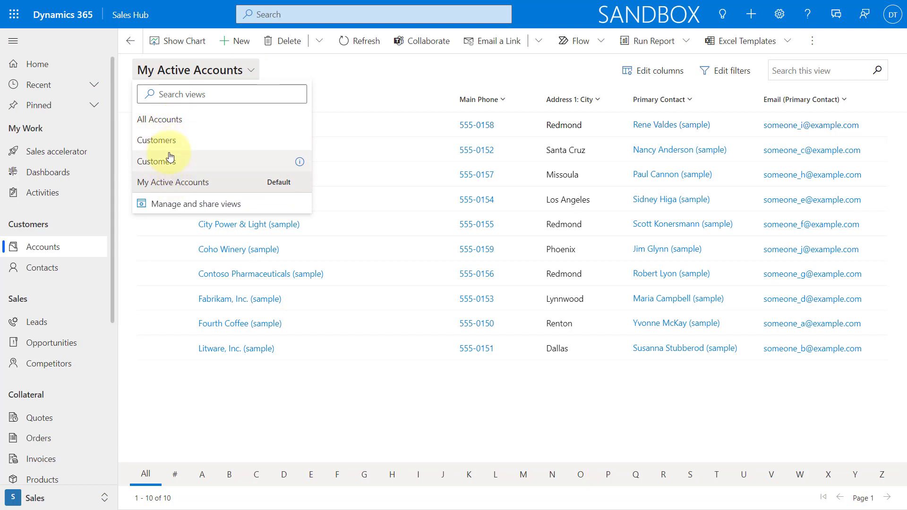
{"action": "left_click", "coordinate": [204, 205]}
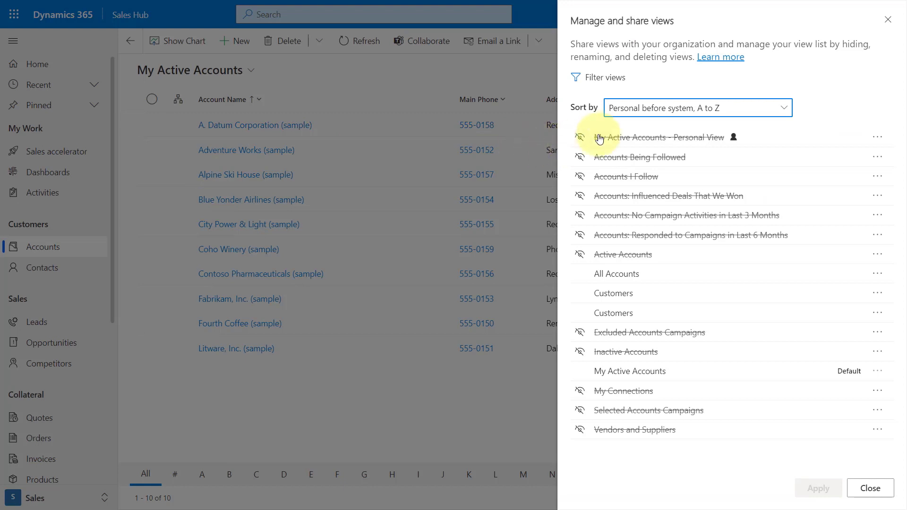
{"action": "left_click", "coordinate": [581, 140]}
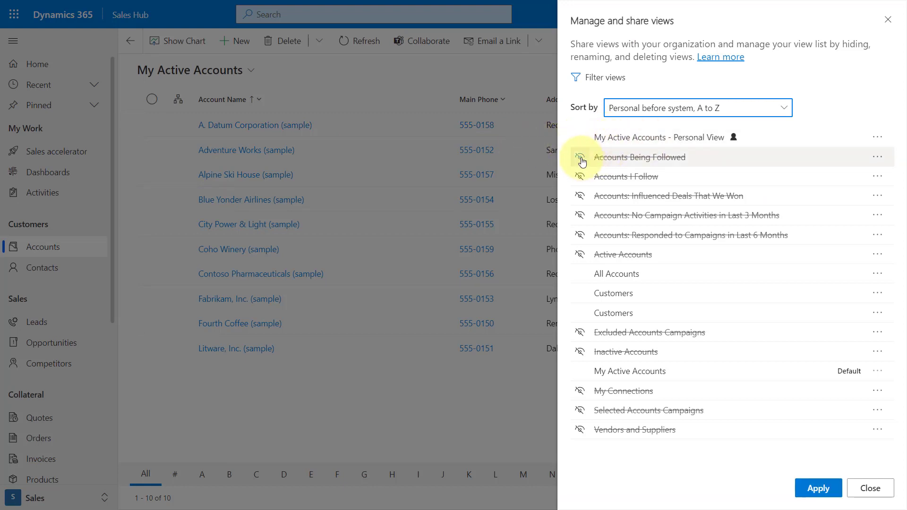
{"action": "left_click", "coordinate": [580, 158]}
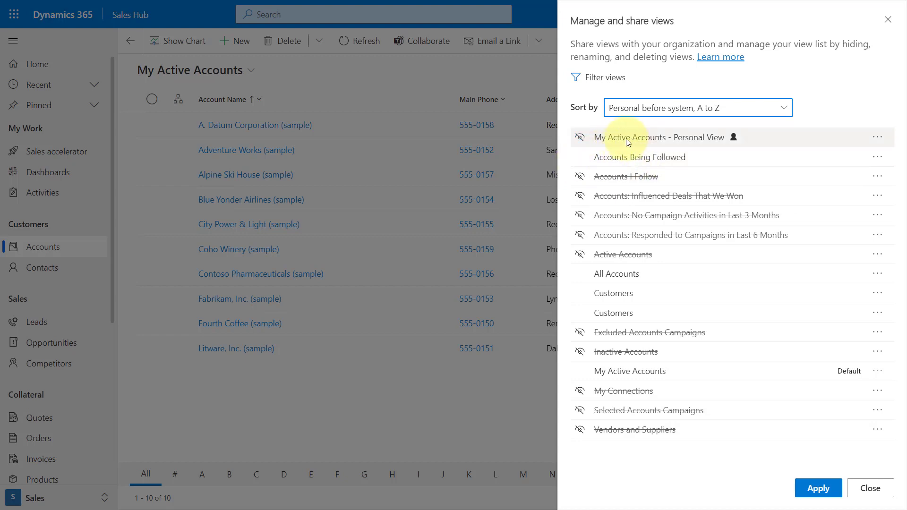
{"action": "left_click", "coordinate": [879, 139]}
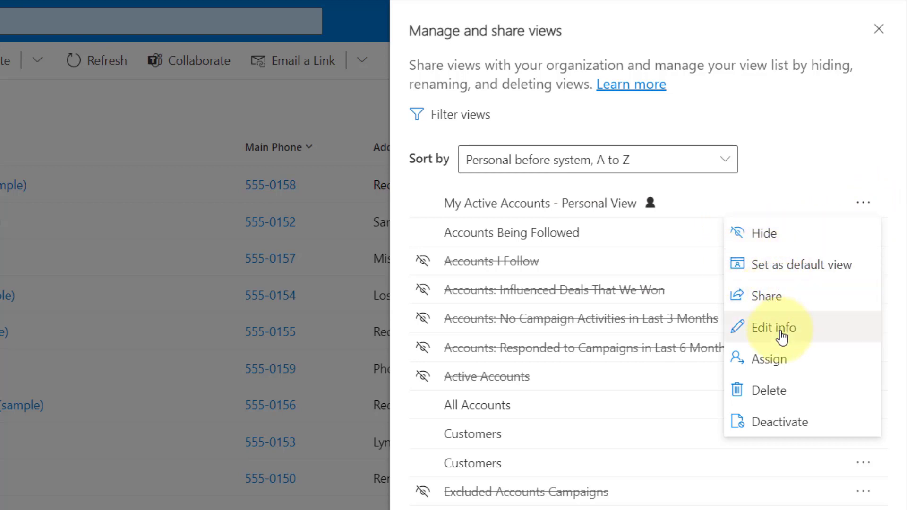
- Deactivate My Active Accounts - Personal View, leaving its name and description unchanged
{"action": "left_click", "coordinate": [801, 263]}
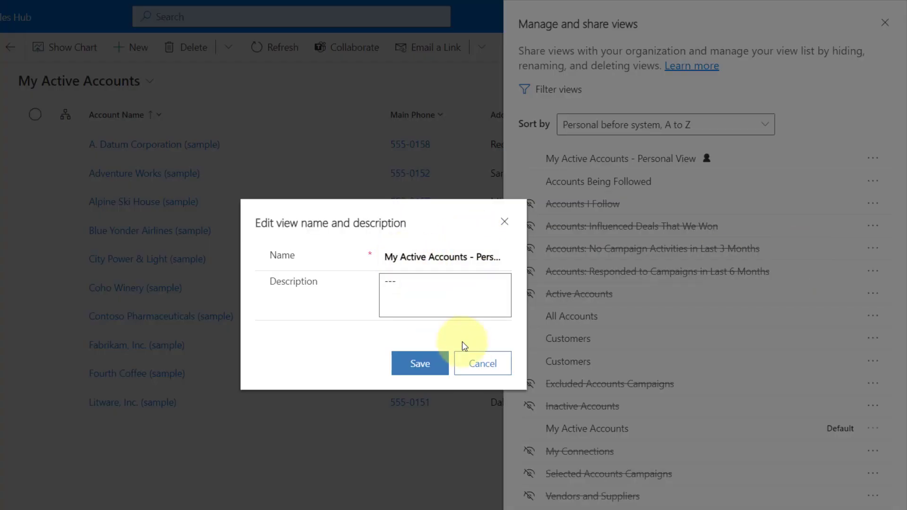
{"action": "left_click", "coordinate": [482, 365]}
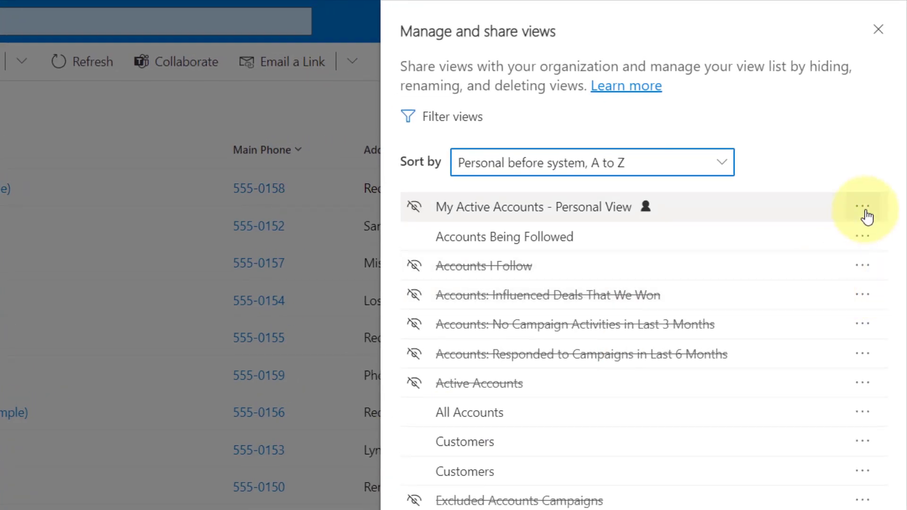
{"action": "left_click", "coordinate": [864, 208]}
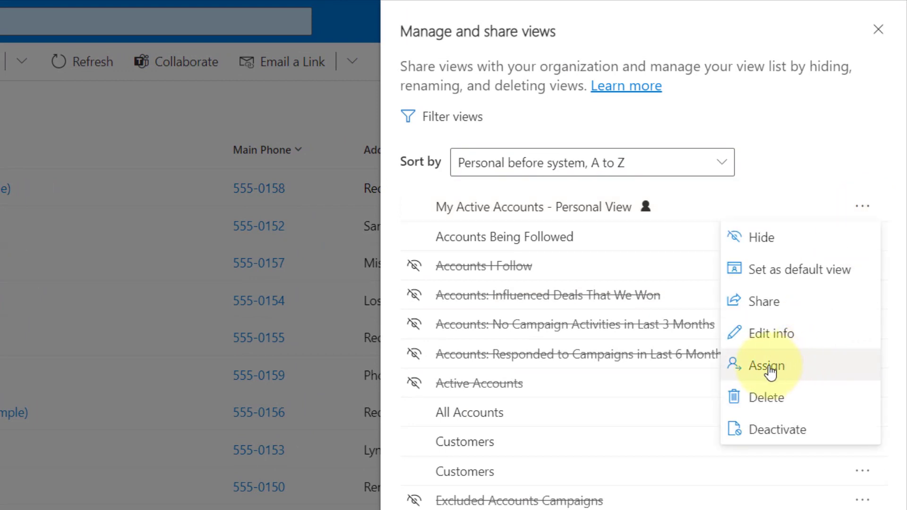
{"action": "left_click", "coordinate": [782, 431]}
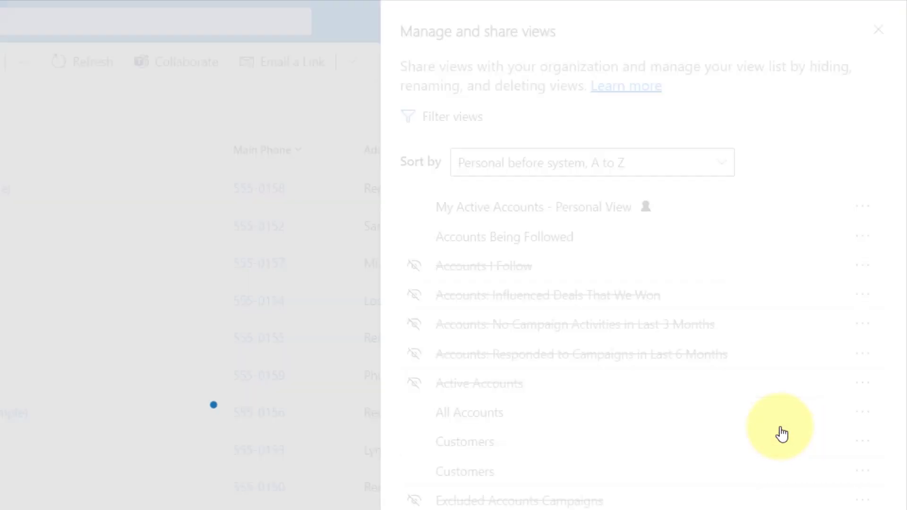
{"action": "left_click", "coordinate": [342, 459]}
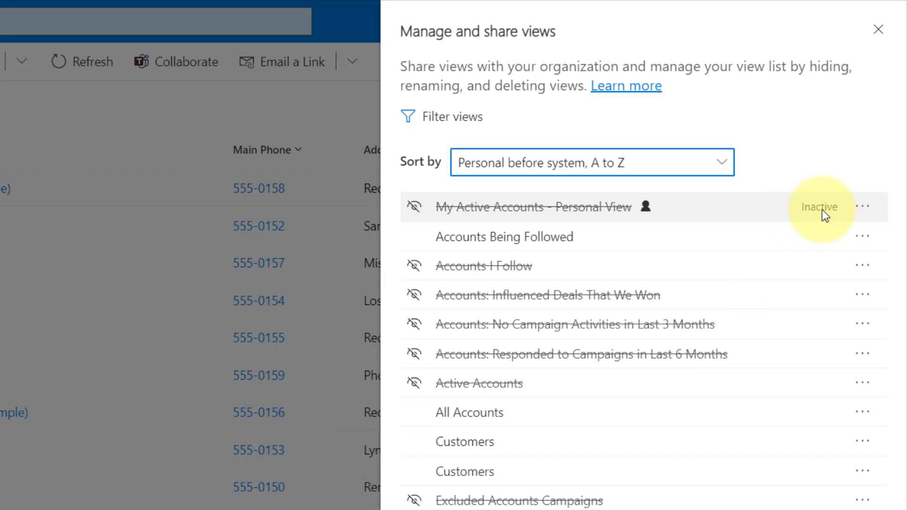
- Reactivate the inactive personal view and confirm
{"action": "left_click", "coordinate": [862, 208]}
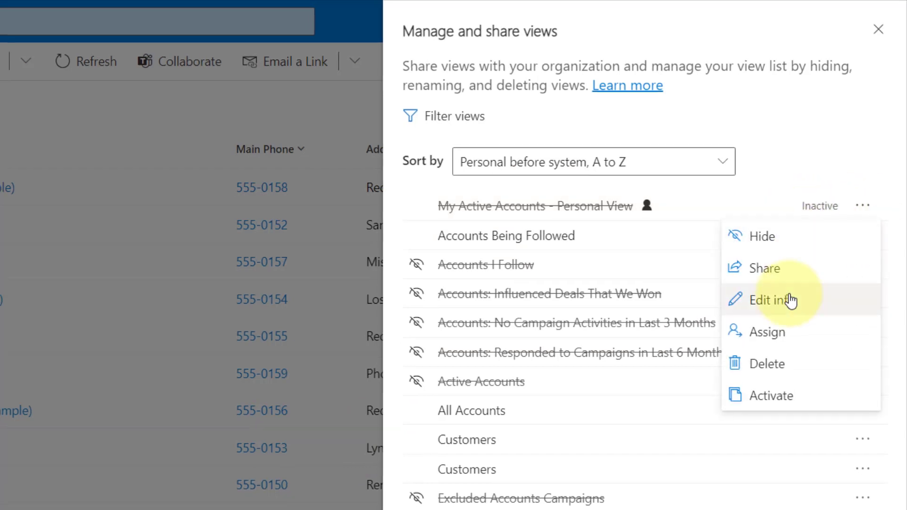
{"action": "left_click", "coordinate": [777, 397]}
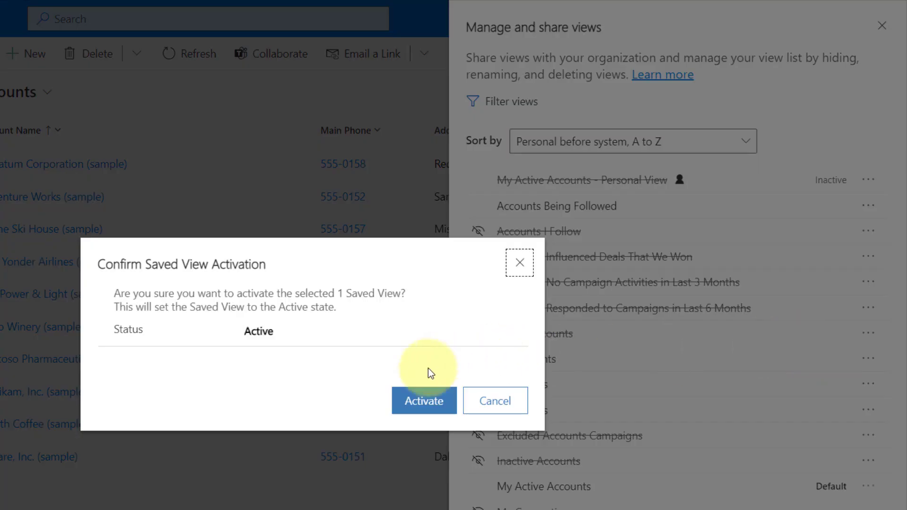
{"action": "left_click", "coordinate": [412, 399]}
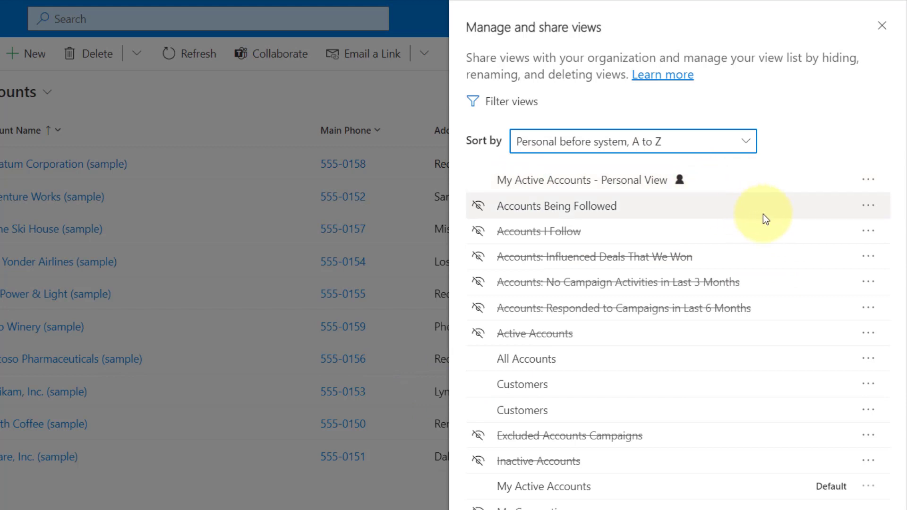
- Close the view options and Manage and share views panel, glancing at the views list and grid commands
{"action": "left_click", "coordinate": [869, 208]}
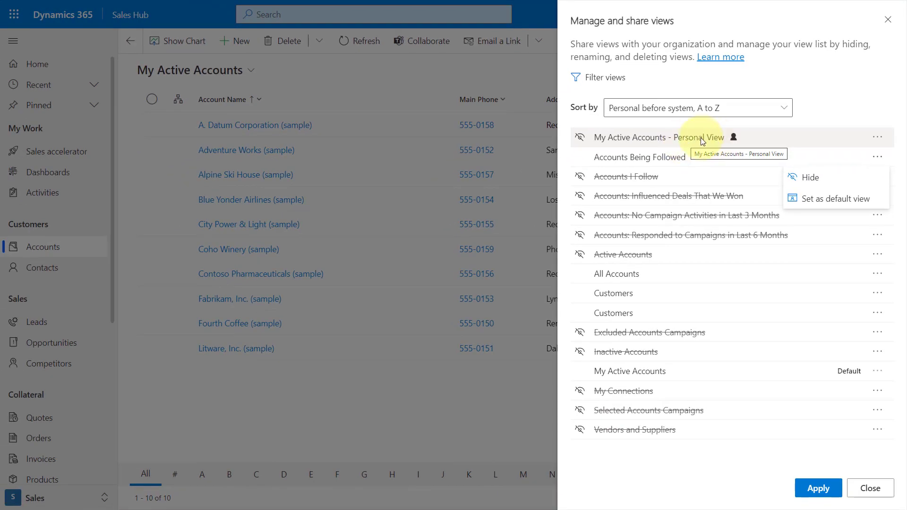
{"action": "left_click", "coordinate": [874, 490]}
{"action": "left_click", "coordinate": [874, 490]}
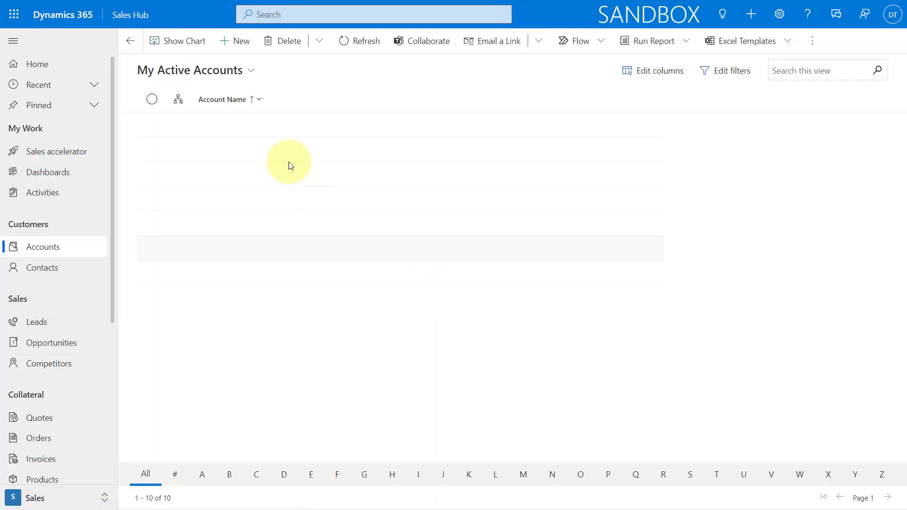
{"action": "left_click", "coordinate": [245, 75]}
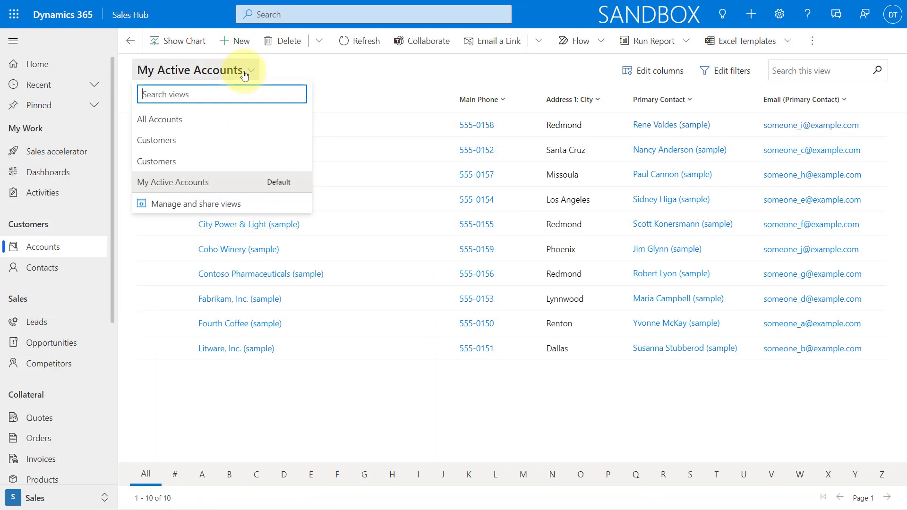
{"action": "left_click", "coordinate": [304, 75]}
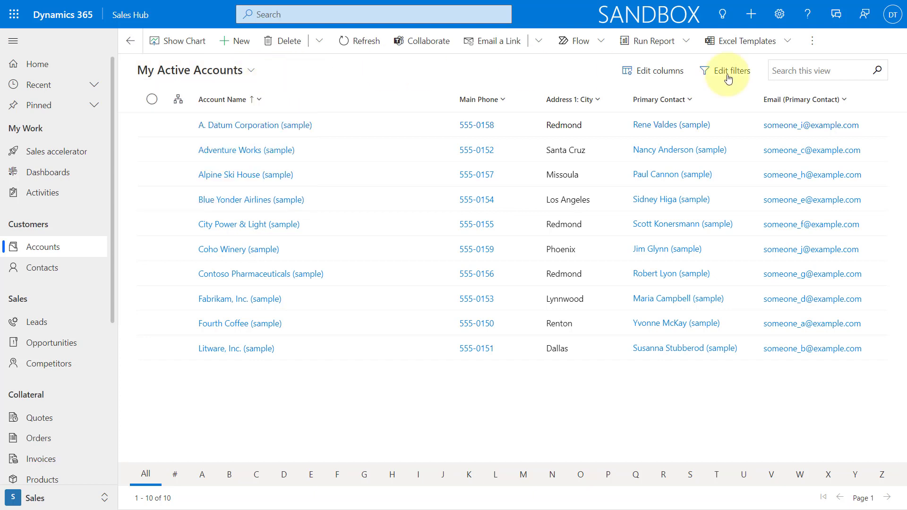
{"action": "left_click", "coordinate": [808, 46]}
{"action": "left_click", "coordinate": [439, 93]}
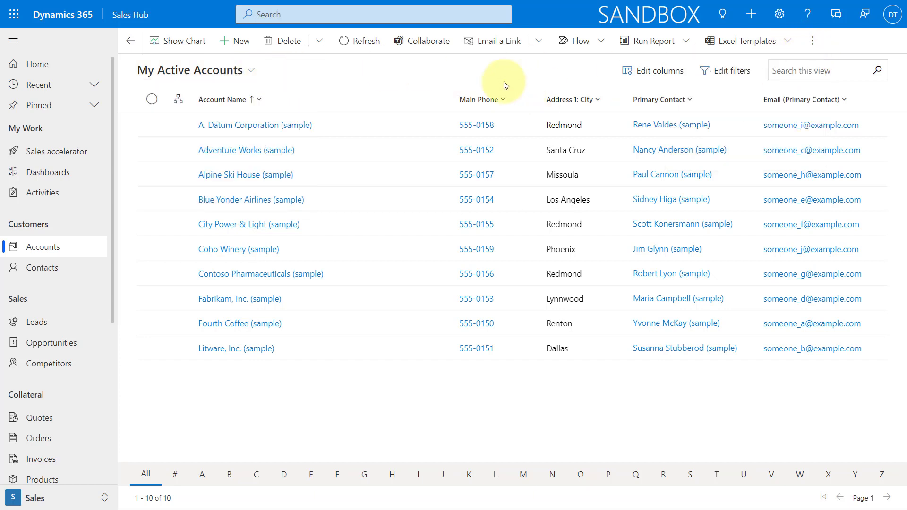
- Apply the view list changes and switch to My Active Accounts - Personal View
{"action": "left_click", "coordinate": [239, 72]}
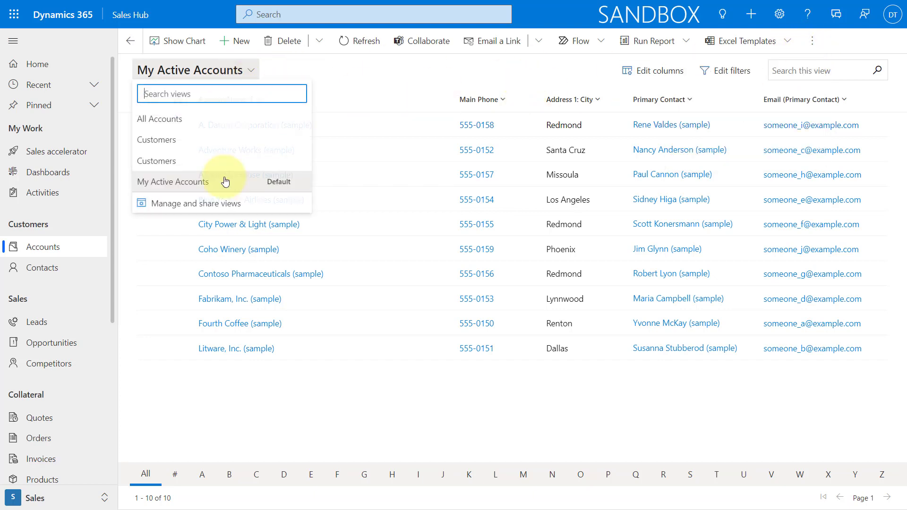
{"action": "left_click", "coordinate": [203, 205]}
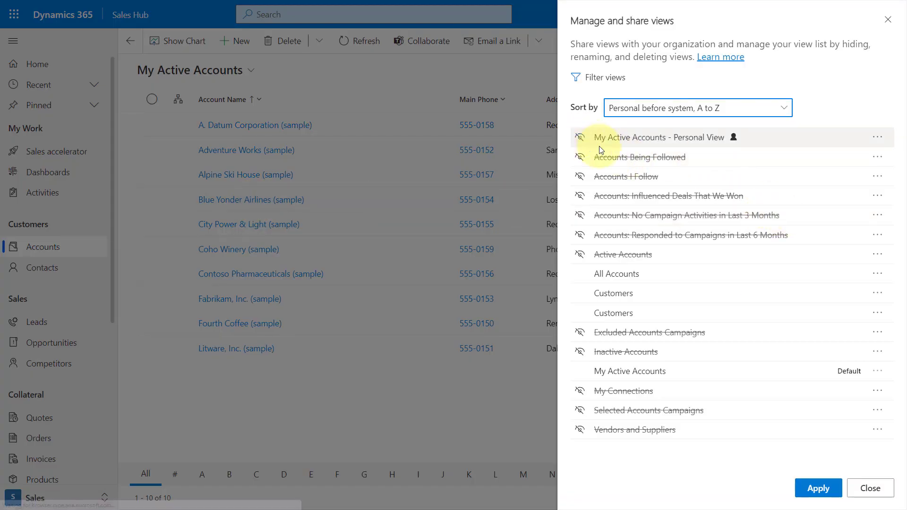
{"action": "left_click", "coordinate": [818, 489]}
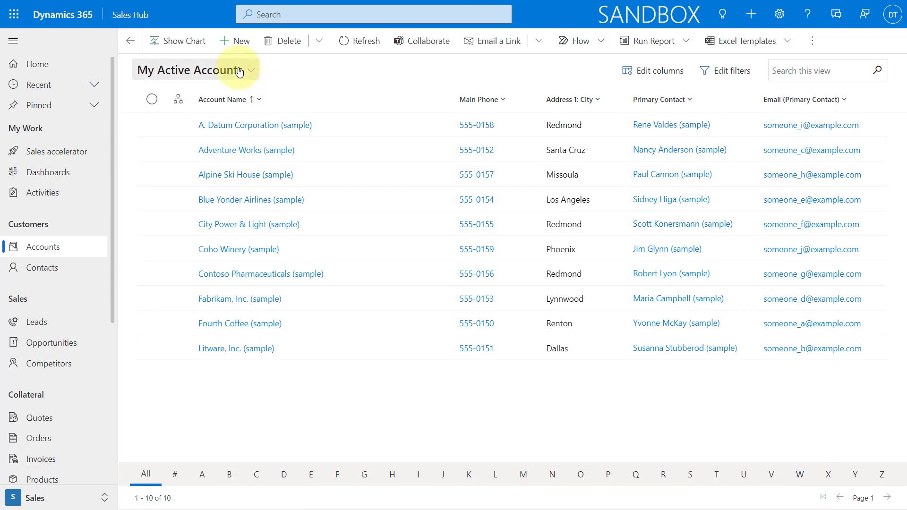
{"action": "left_click", "coordinate": [238, 71]}
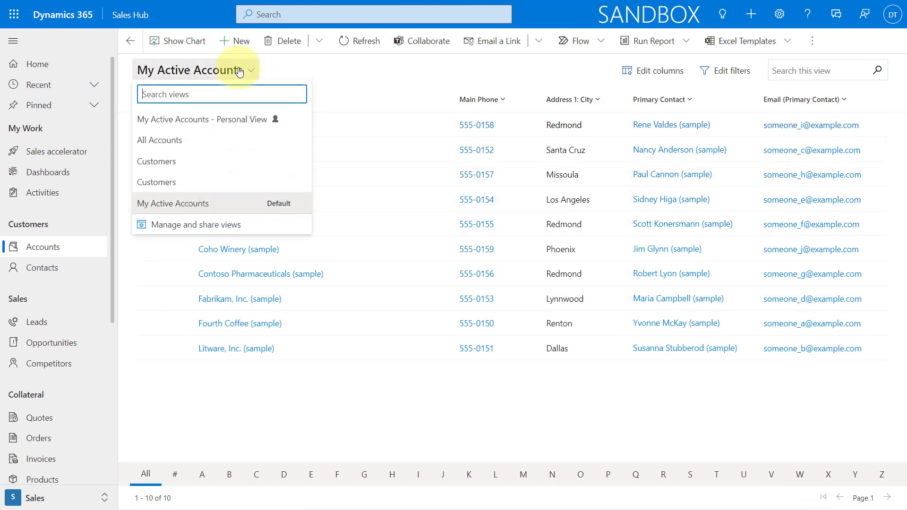
{"action": "left_click", "coordinate": [192, 122]}
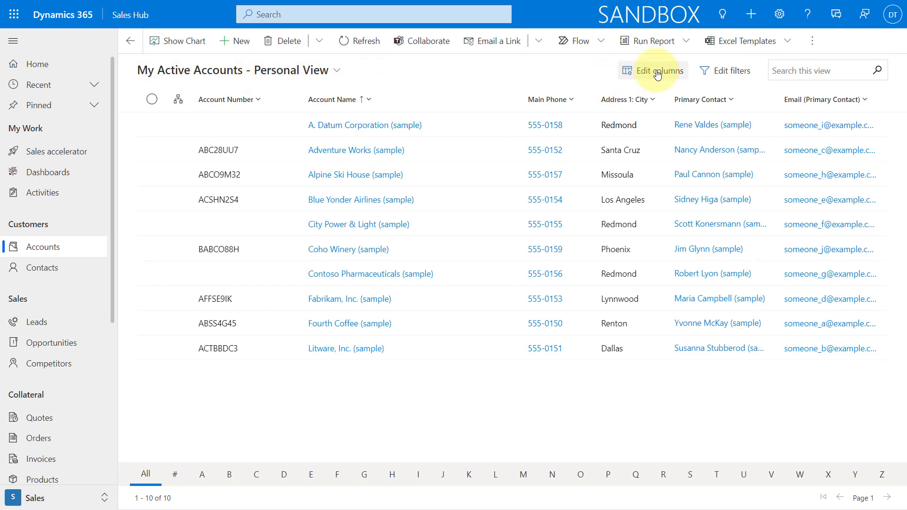
- Delete the Owner condition from the personal view's filters and apply the change
{"action": "left_click", "coordinate": [733, 74]}
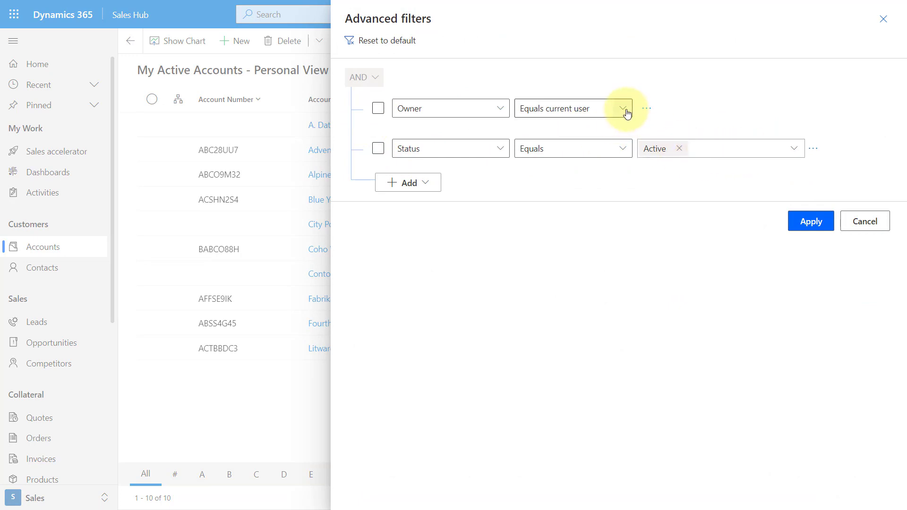
{"action": "left_click", "coordinate": [647, 109]}
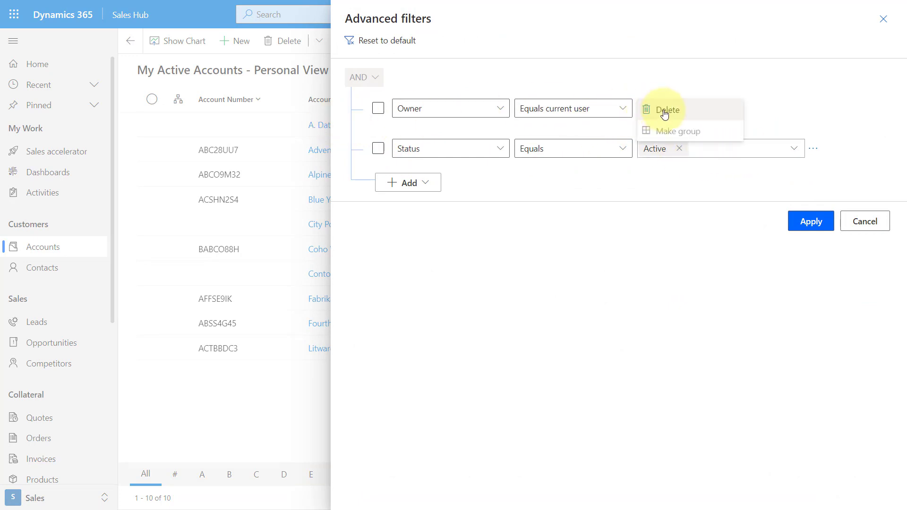
{"action": "left_click", "coordinate": [663, 113]}
{"action": "left_click", "coordinate": [808, 182]}
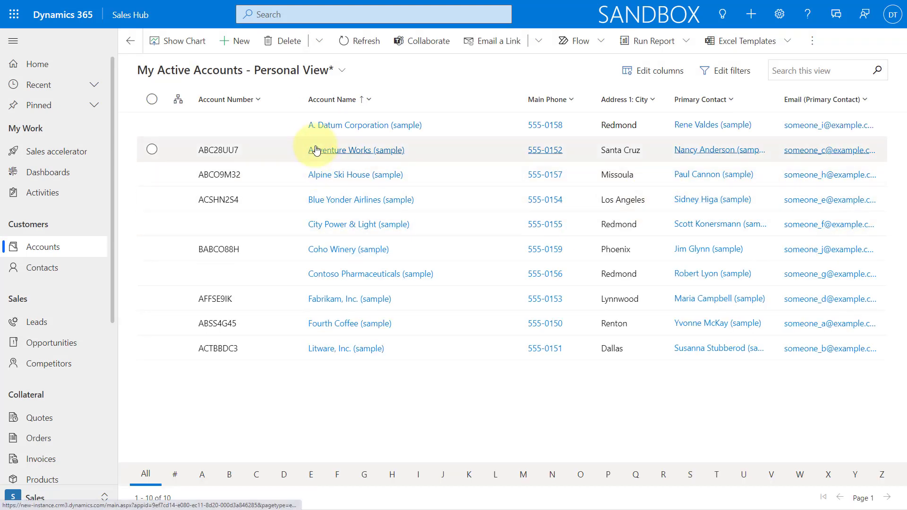
{"action": "left_click", "coordinate": [334, 76]}
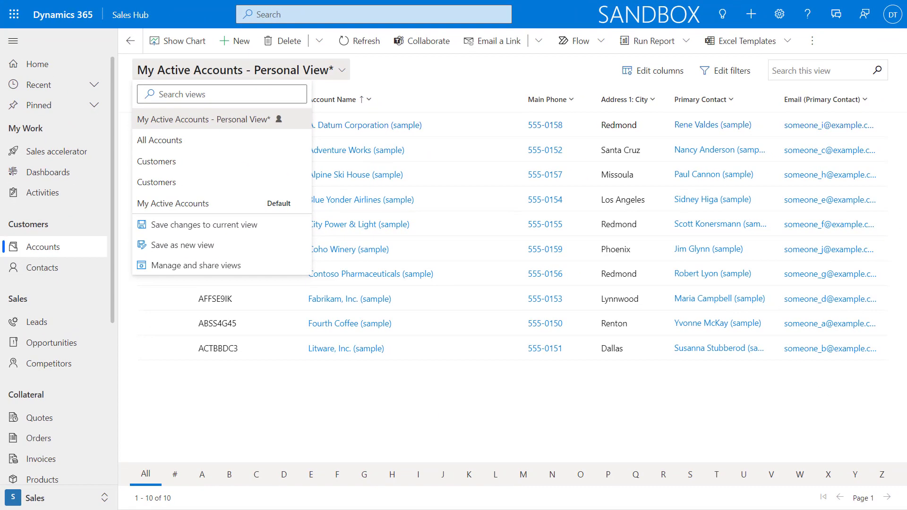
{"action": "key", "text": "Escape"}
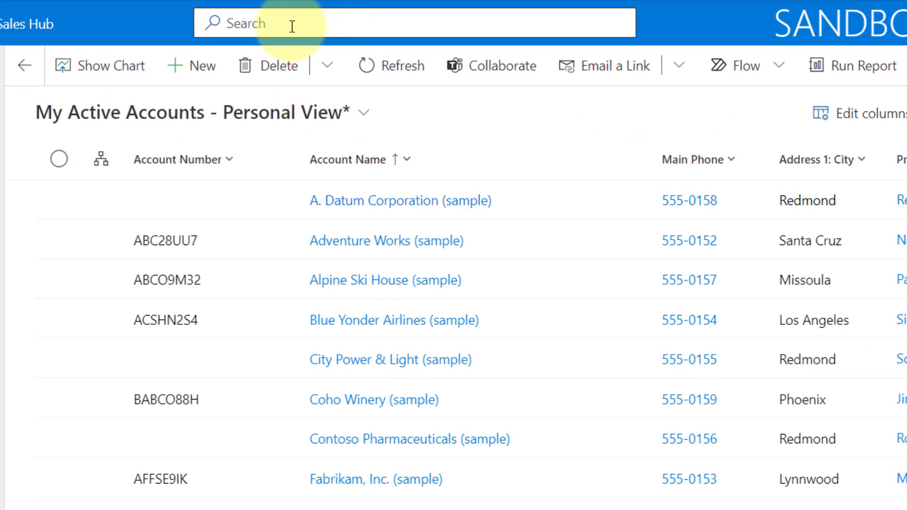
- Run an advanced-filter search on the Accounts table to show its Owner and Status conditions
{"action": "left_click", "coordinate": [290, 26]}
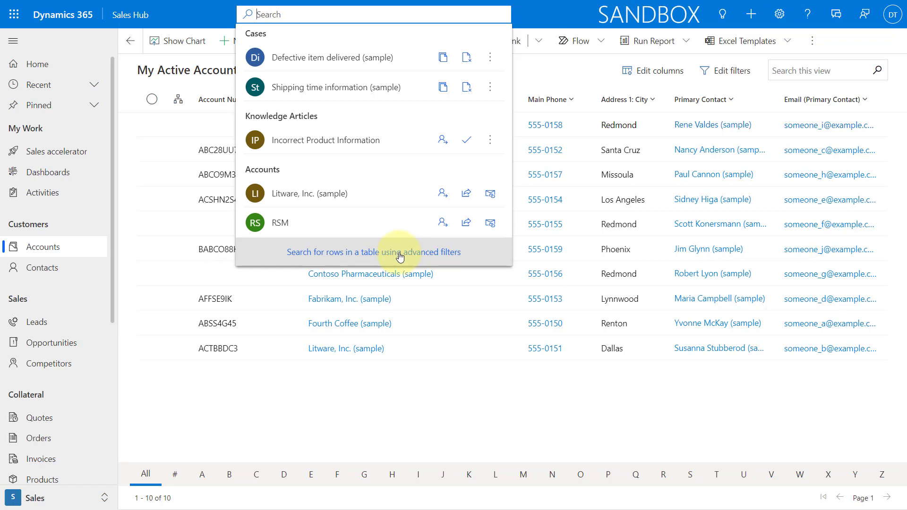
{"action": "left_click", "coordinate": [400, 256]}
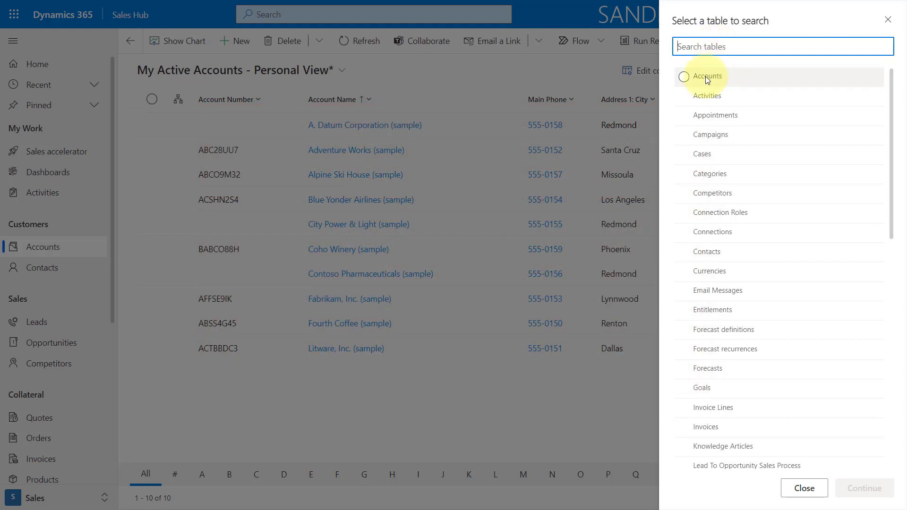
{"action": "left_click", "coordinate": [683, 77]}
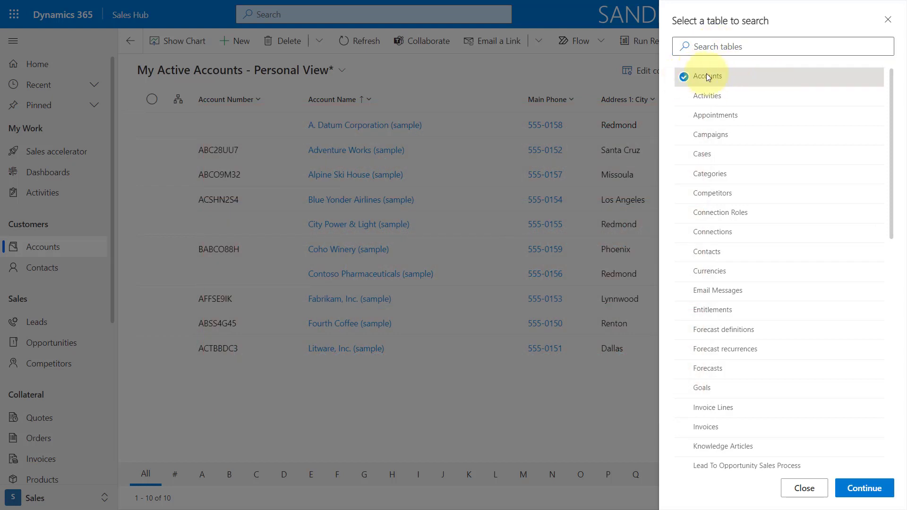
{"action": "left_click", "coordinate": [859, 490]}
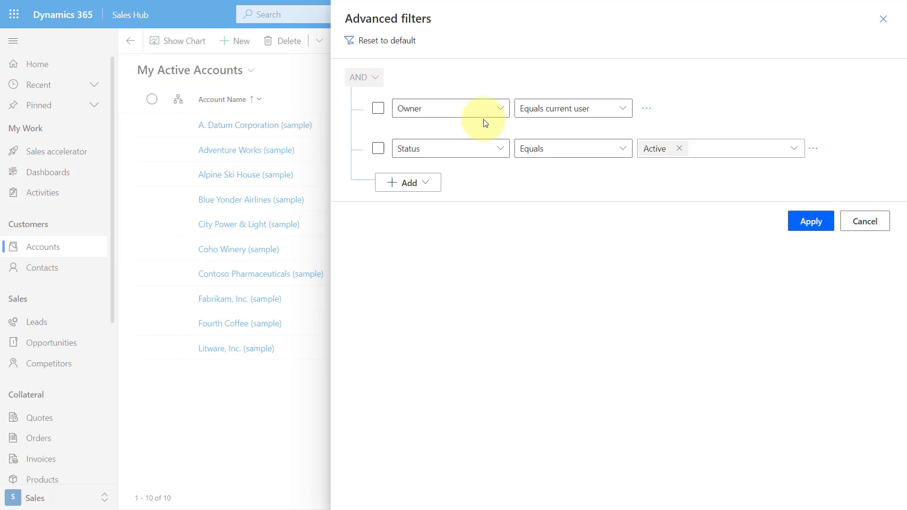
- Close the filter conditions and switch the list to the All Accounts view
{"action": "left_click", "coordinate": [866, 222]}
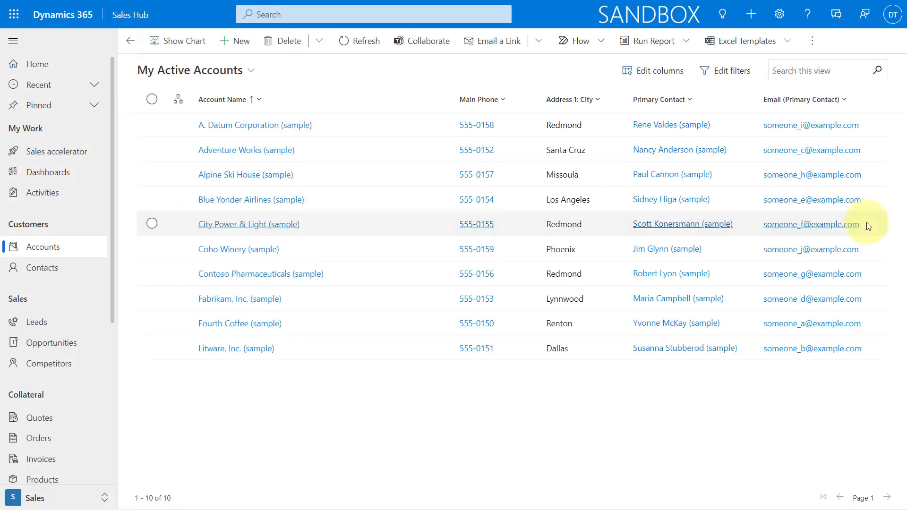
{"action": "left_click", "coordinate": [220, 76]}
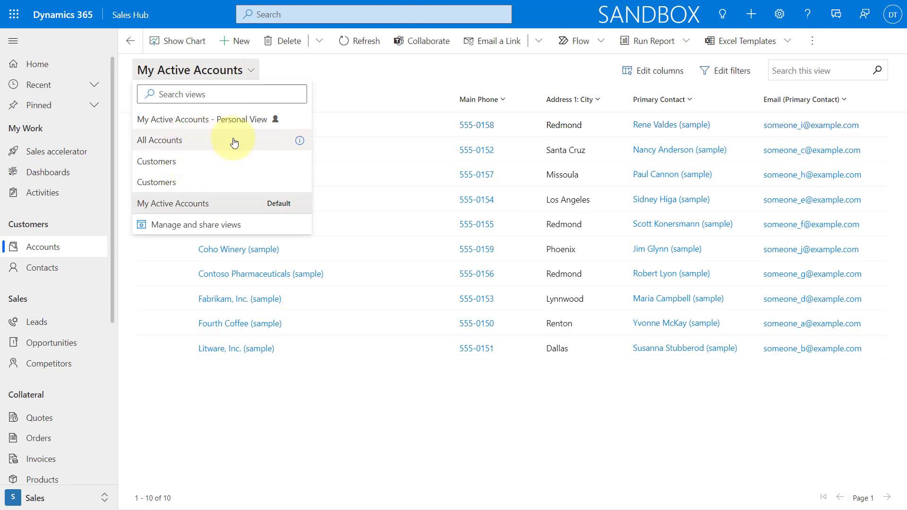
{"action": "left_click", "coordinate": [208, 143]}
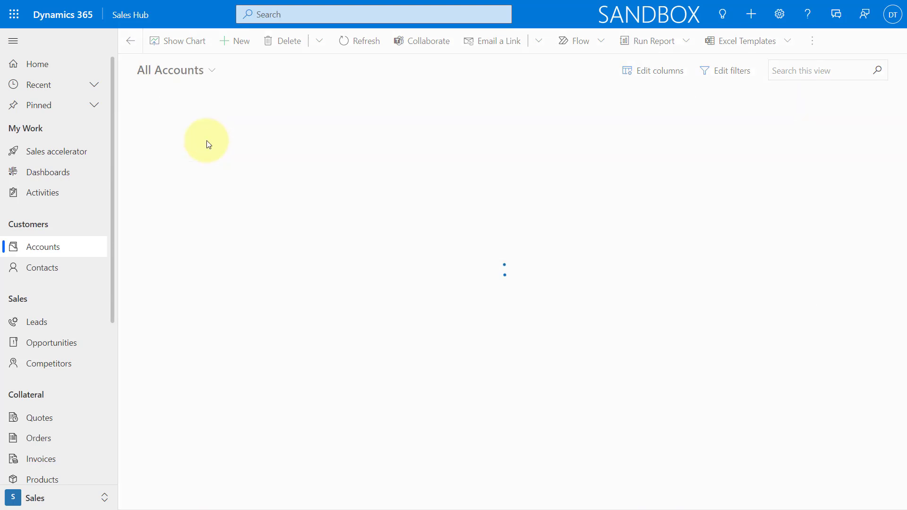
{"action": "left_click", "coordinate": [204, 75]}
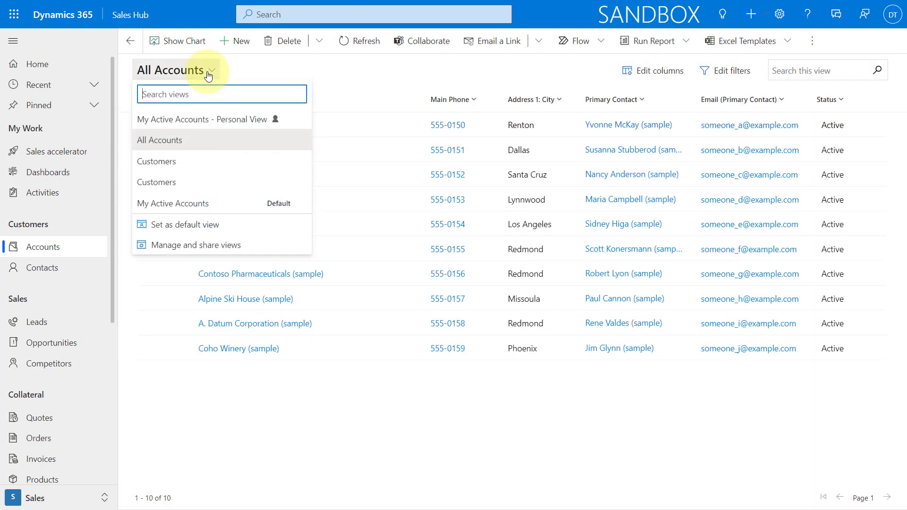
{"action": "left_click", "coordinate": [189, 226]}
- From global search, start an advanced-filter search on the Accounts table
{"action": "left_click", "coordinate": [405, 14]}
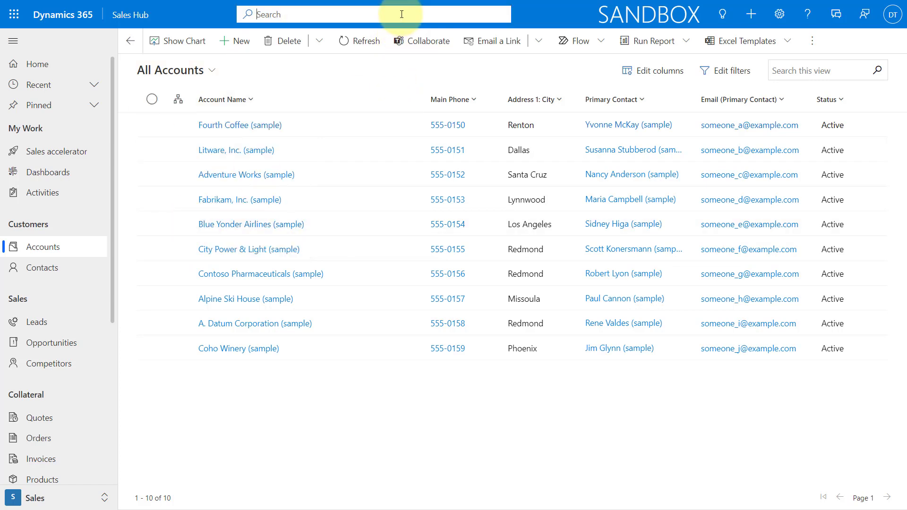
{"action": "left_click", "coordinate": [349, 253]}
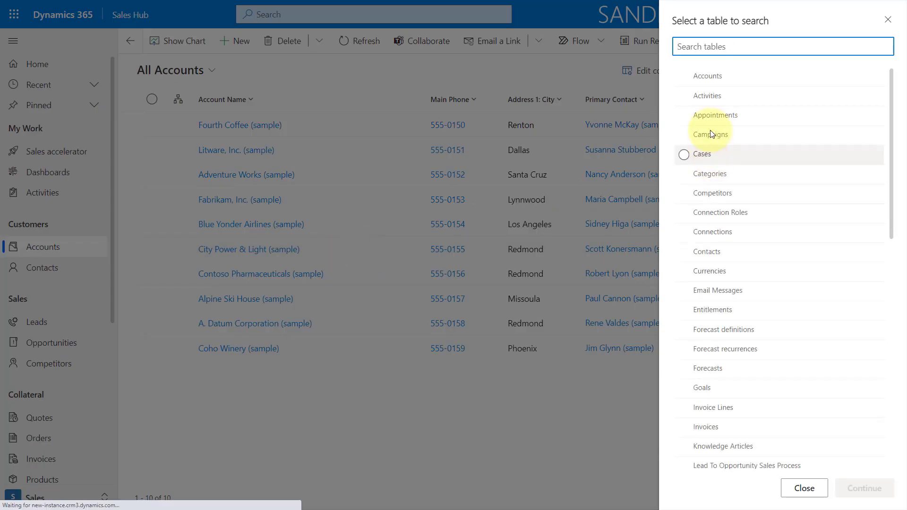
{"action": "left_click", "coordinate": [711, 77]}
{"action": "left_click", "coordinate": [860, 488]}
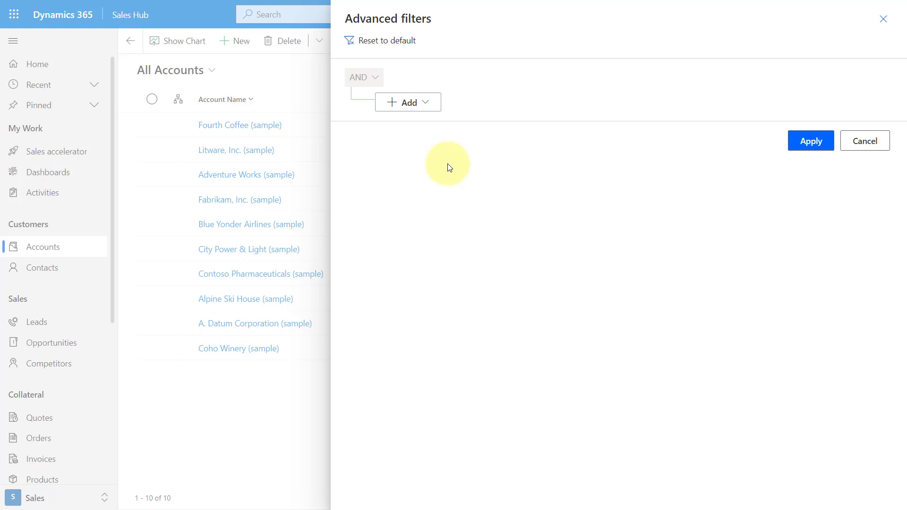
- Add a new filter condition row on the Email field
{"action": "left_click", "coordinate": [411, 101]}
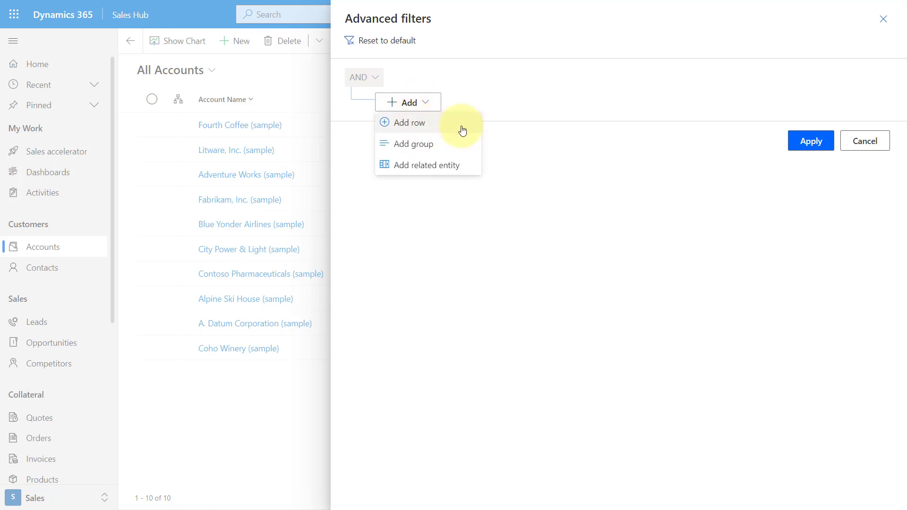
{"action": "left_click", "coordinate": [435, 124]}
{"action": "left_click", "coordinate": [498, 110]}
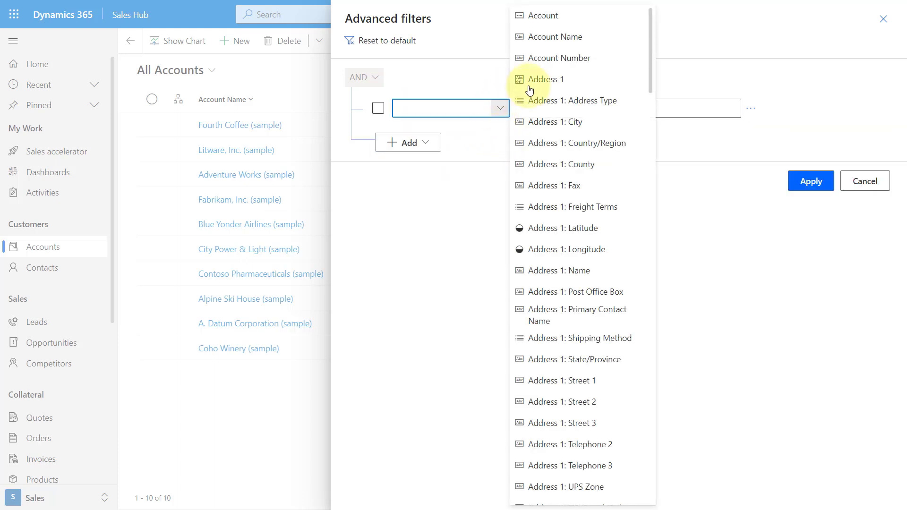
{"action": "left_click", "coordinate": [483, 95]}
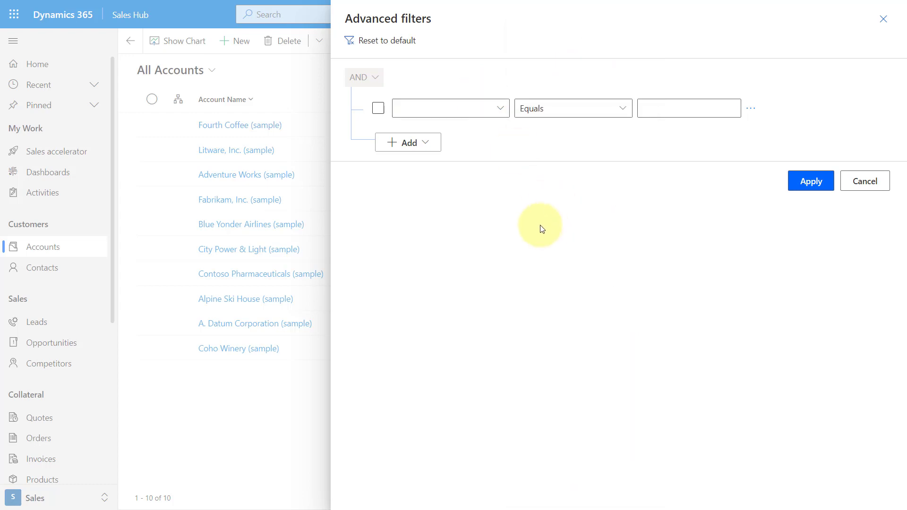
{"action": "left_click", "coordinate": [496, 109]}
{"action": "scroll", "coordinate": [567, 176], "scroll_direction": "down", "scroll_amount": 1}
{"action": "scroll", "coordinate": [567, 177], "scroll_direction": "down", "scroll_amount": 12}
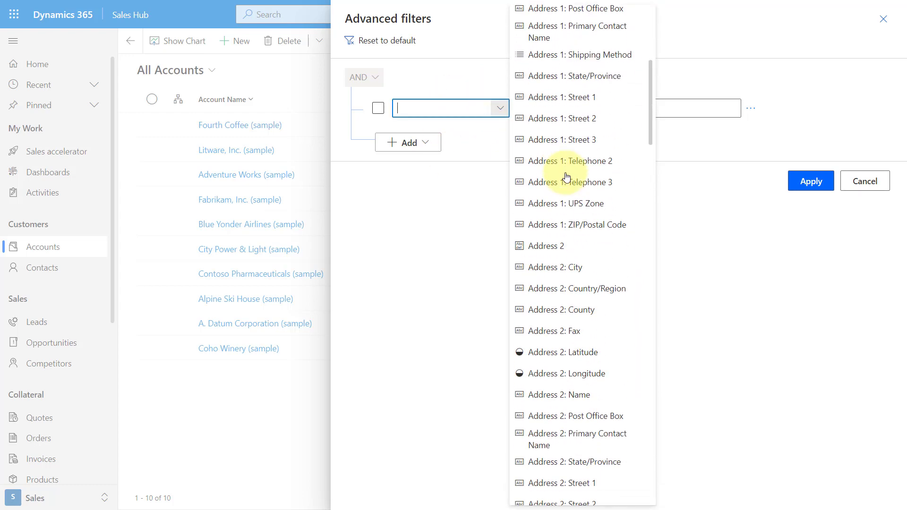
{"action": "scroll", "coordinate": [567, 177], "scroll_direction": "down", "scroll_amount": 8}
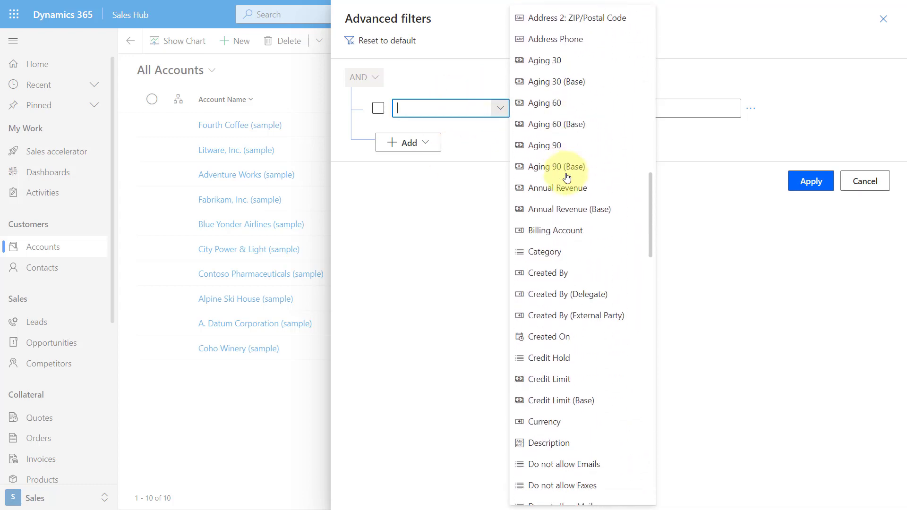
{"action": "scroll", "coordinate": [567, 178], "scroll_direction": "down", "scroll_amount": 5}
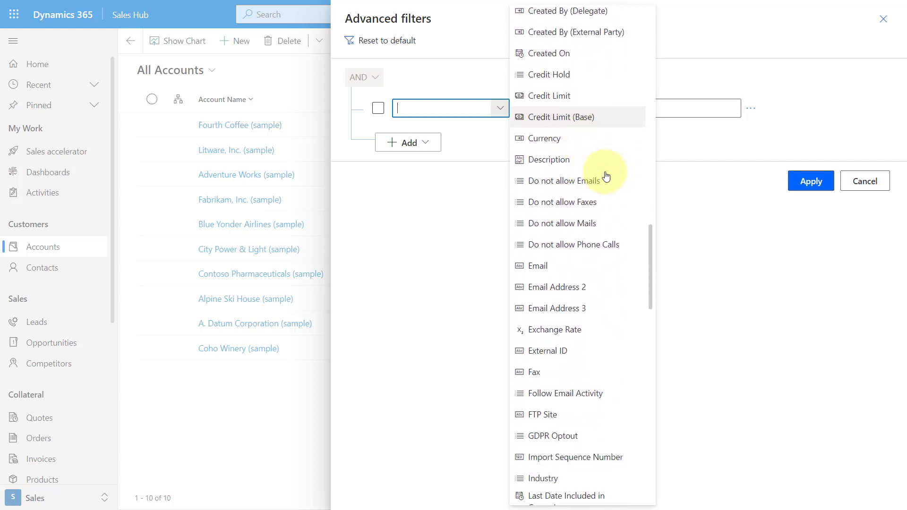
{"action": "scroll", "coordinate": [588, 189], "scroll_direction": "down", "scroll_amount": 2}
{"action": "left_click", "coordinate": [577, 171]}
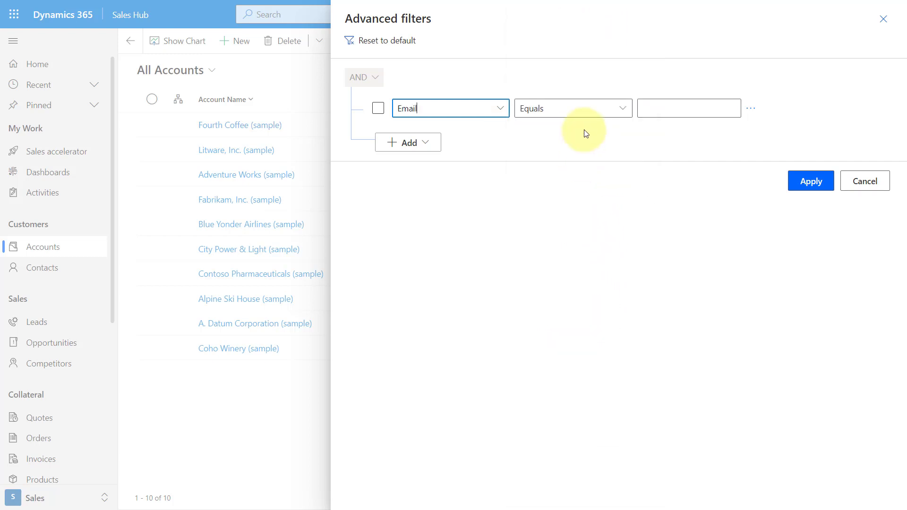
- Set the Email condition to Contains data and apply it to the view
{"action": "left_click", "coordinate": [608, 107]}
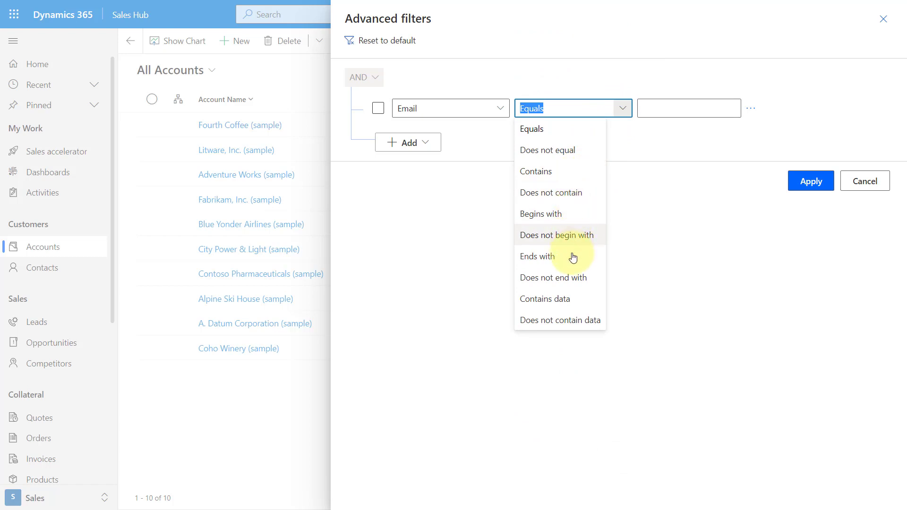
{"action": "left_click", "coordinate": [558, 304]}
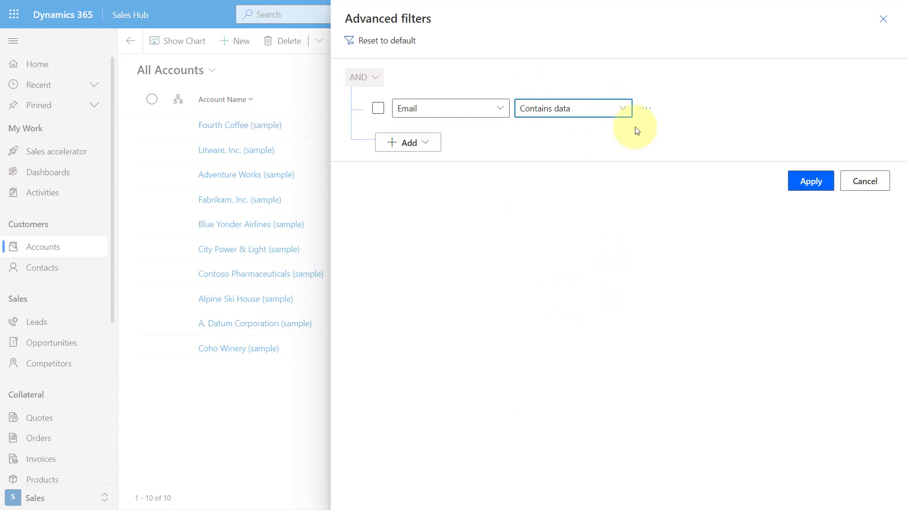
{"action": "left_click", "coordinate": [811, 182]}
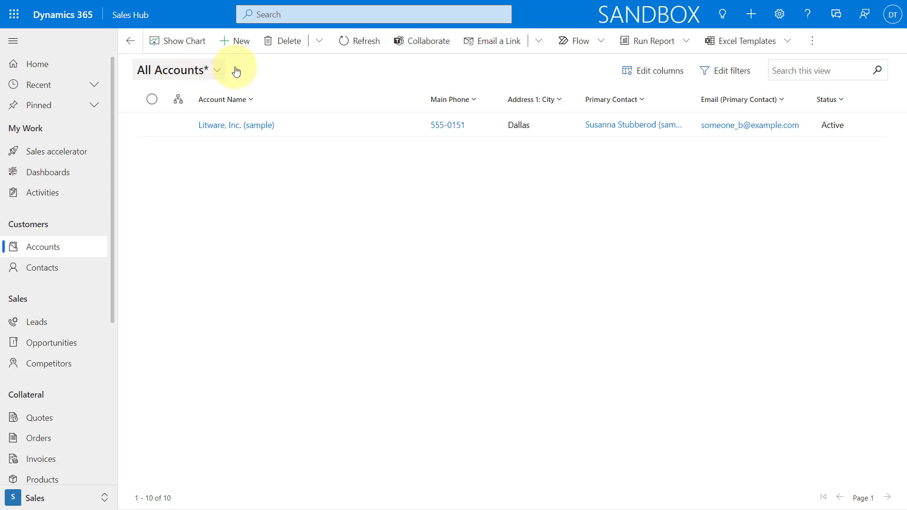
- Add Account Number and Account Rating as columns in the view's column settings
{"action": "left_click", "coordinate": [643, 70]}
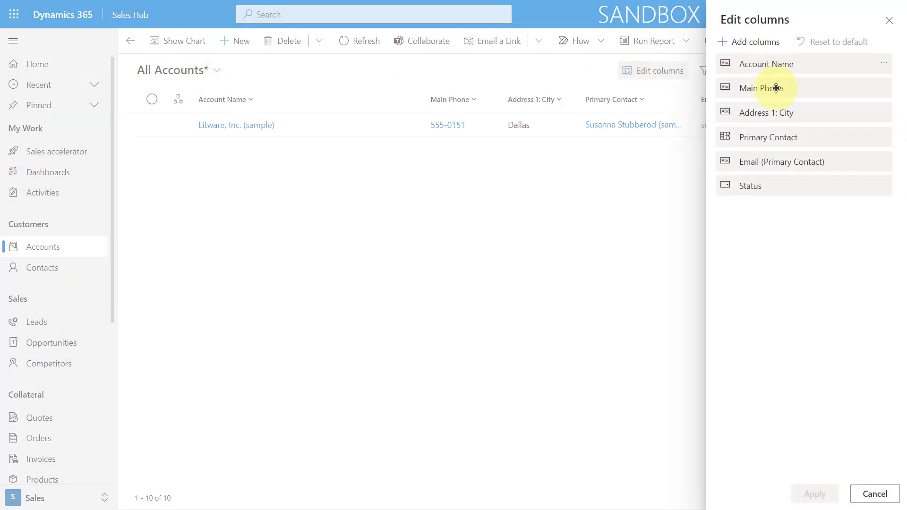
{"action": "left_click", "coordinate": [754, 41]}
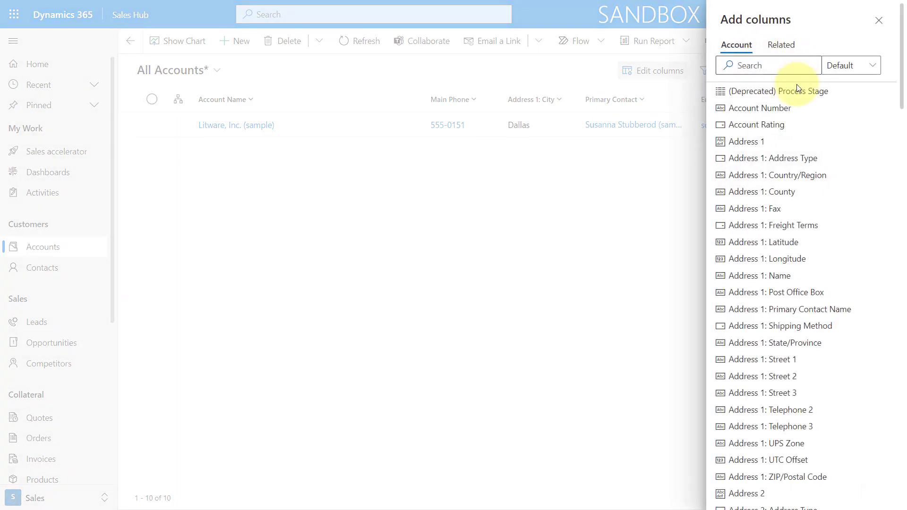
{"action": "left_click", "coordinate": [779, 108]}
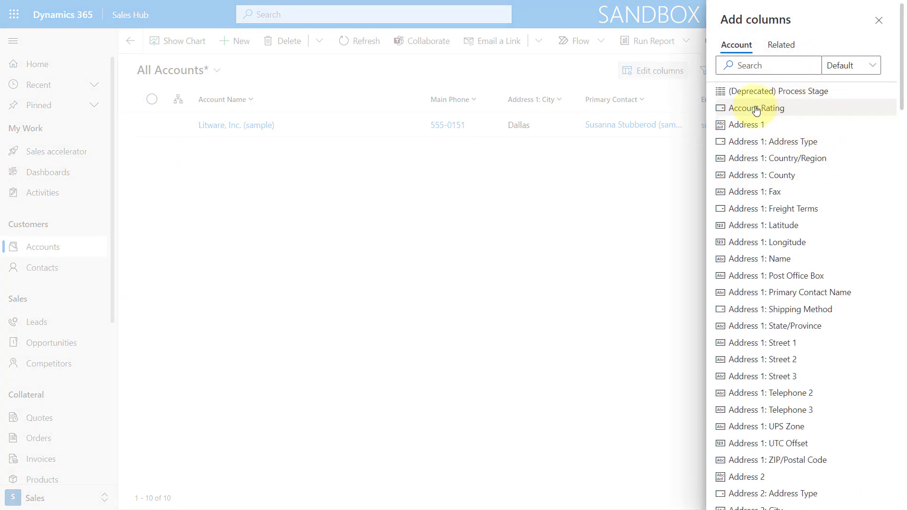
{"action": "left_click", "coordinate": [757, 109]}
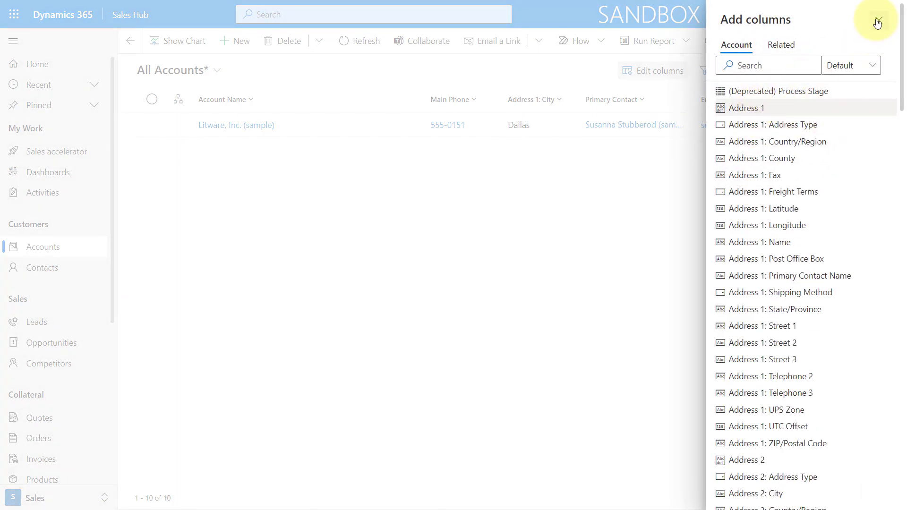
{"action": "left_click", "coordinate": [877, 21]}
- Move Account Number to first position and Account Rating after Address 1: City, then apply
{"action": "left_click_drag", "start_coordinate": [778, 210], "coordinate": [780, 63]}
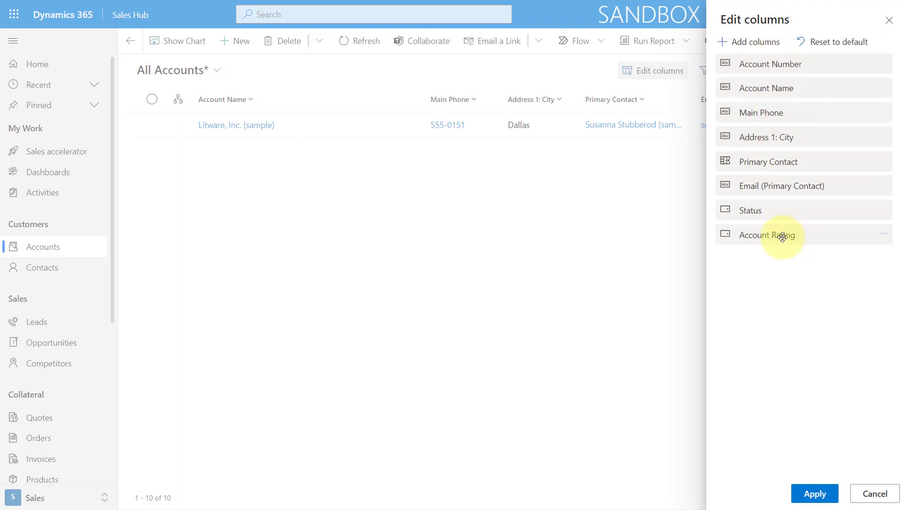
{"action": "left_click_drag", "start_coordinate": [796, 235], "coordinate": [776, 169]}
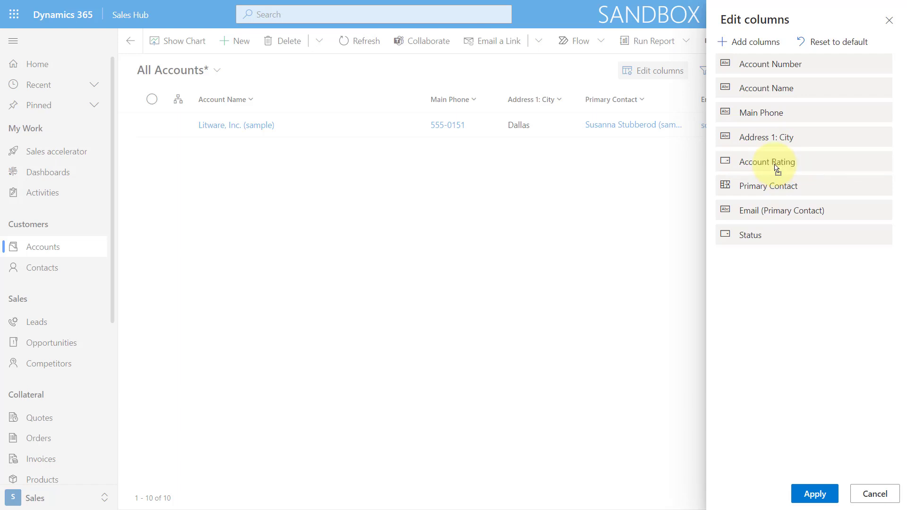
{"action": "left_click", "coordinate": [816, 494]}
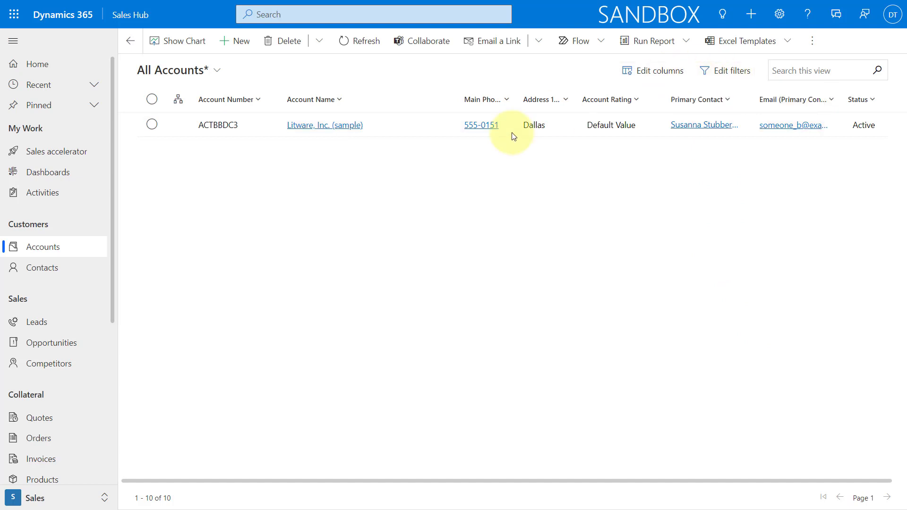
- Save the customized grid as a new personal view named 'All Accounts-personal view'
{"action": "left_click", "coordinate": [217, 70]}
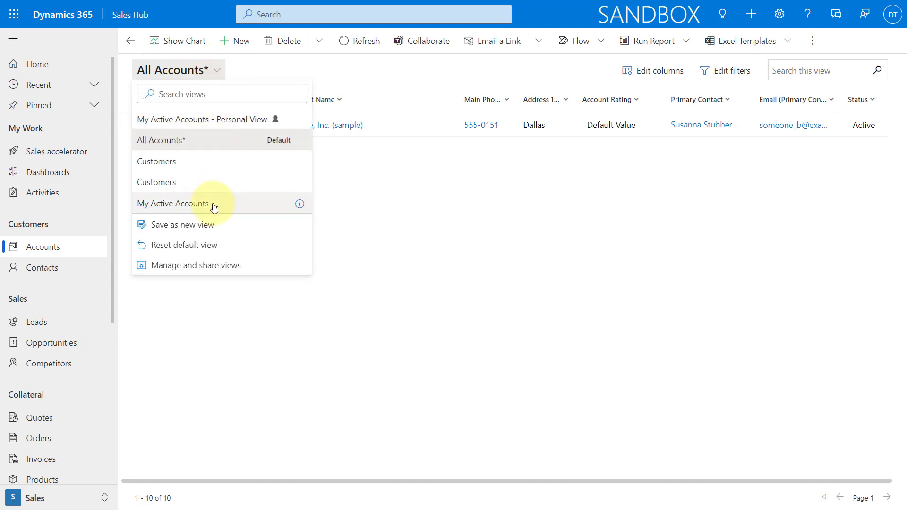
{"action": "left_click", "coordinate": [189, 229]}
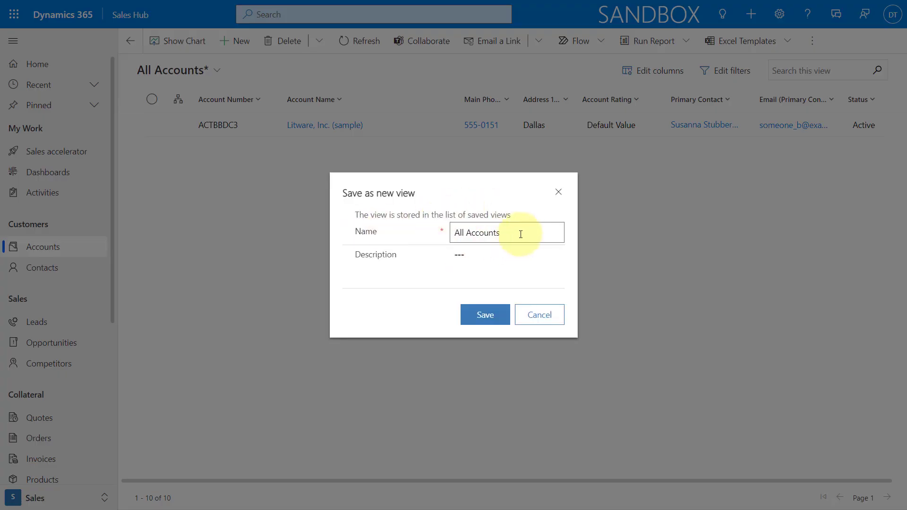
{"action": "type", "text": "-personal view"}
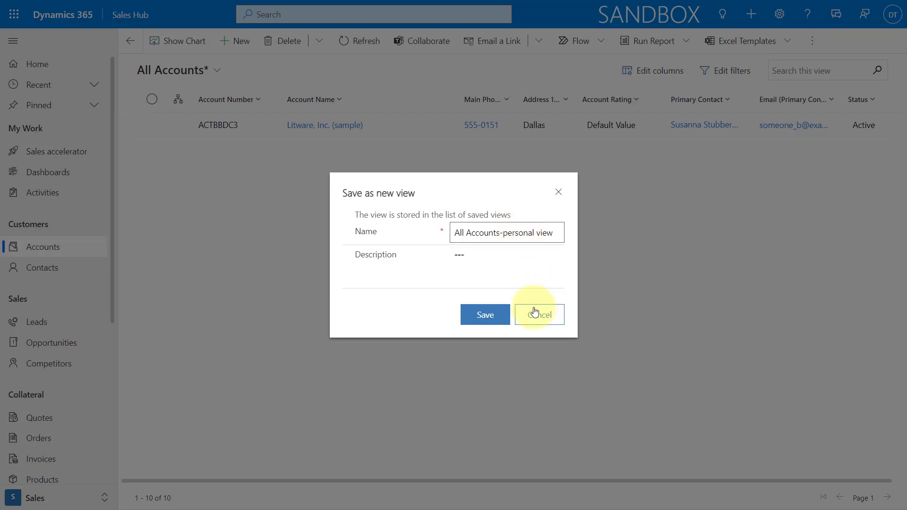
{"action": "left_click", "coordinate": [487, 315]}
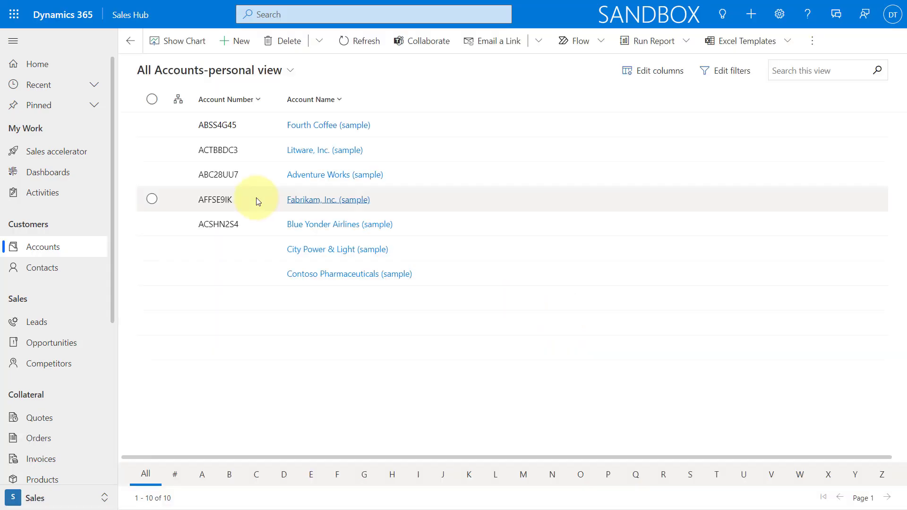
{"action": "left_click", "coordinate": [271, 74]}
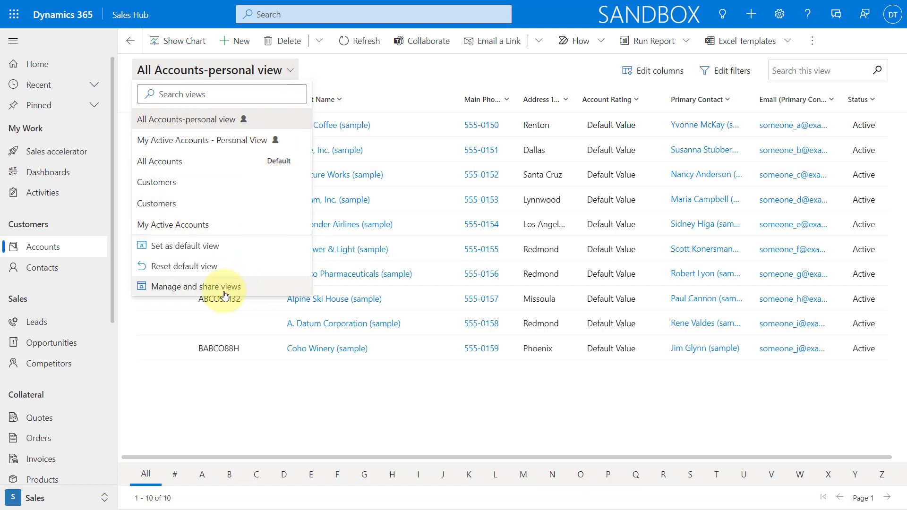
- Open Manage and share views to find All Accounts-personal view among personal views
{"action": "left_click", "coordinate": [325, 67]}
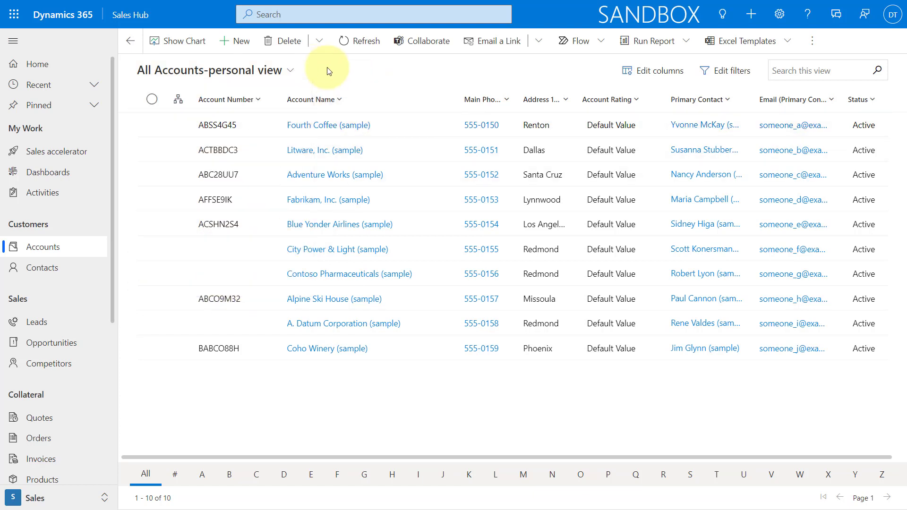
{"action": "left_click", "coordinate": [288, 71]}
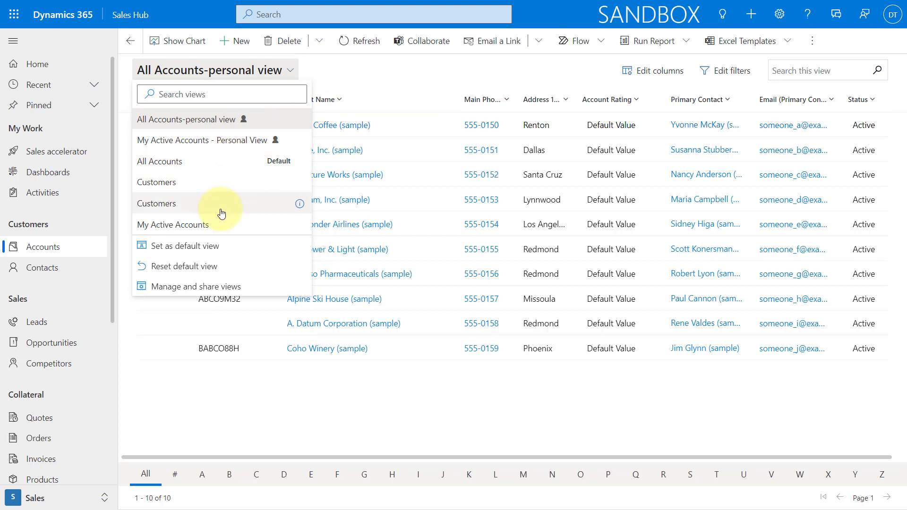
{"action": "left_click", "coordinate": [224, 290]}
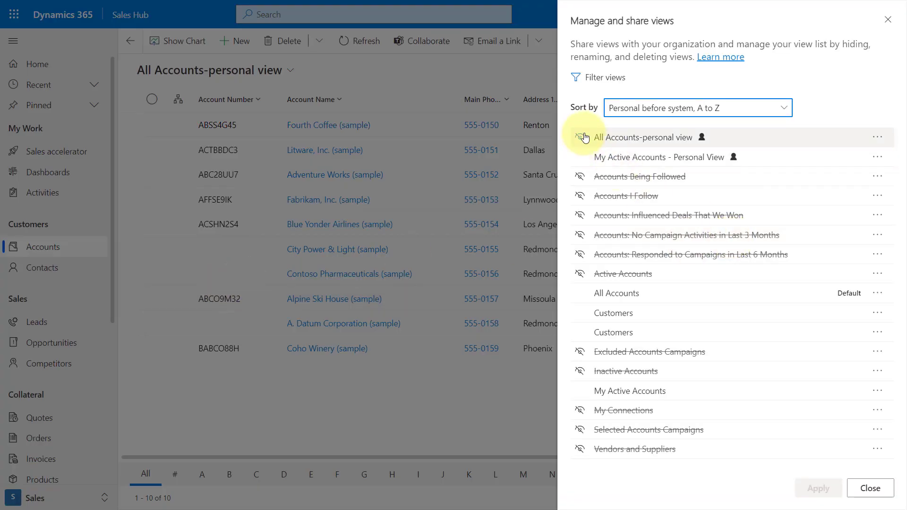